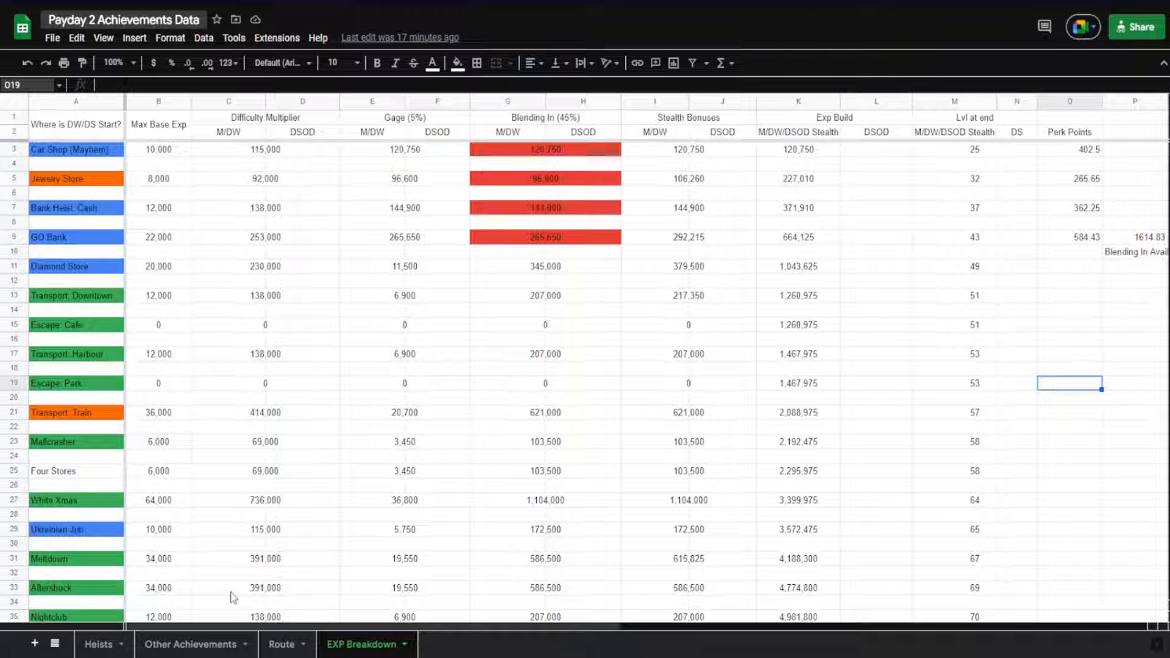
Review the Car Shop (Mayhem) row's Max Base Exp and the formula behind its Difficulty Multiplier value
{"action": "scroll", "coordinate": [216, 544], "scroll_direction": "down", "scroll_amount": 2}
{"action": "scroll", "coordinate": [214, 539], "scroll_direction": "down", "scroll_amount": 3}
{"action": "scroll", "coordinate": [214, 543], "scroll_direction": "up", "scroll_amount": 4}
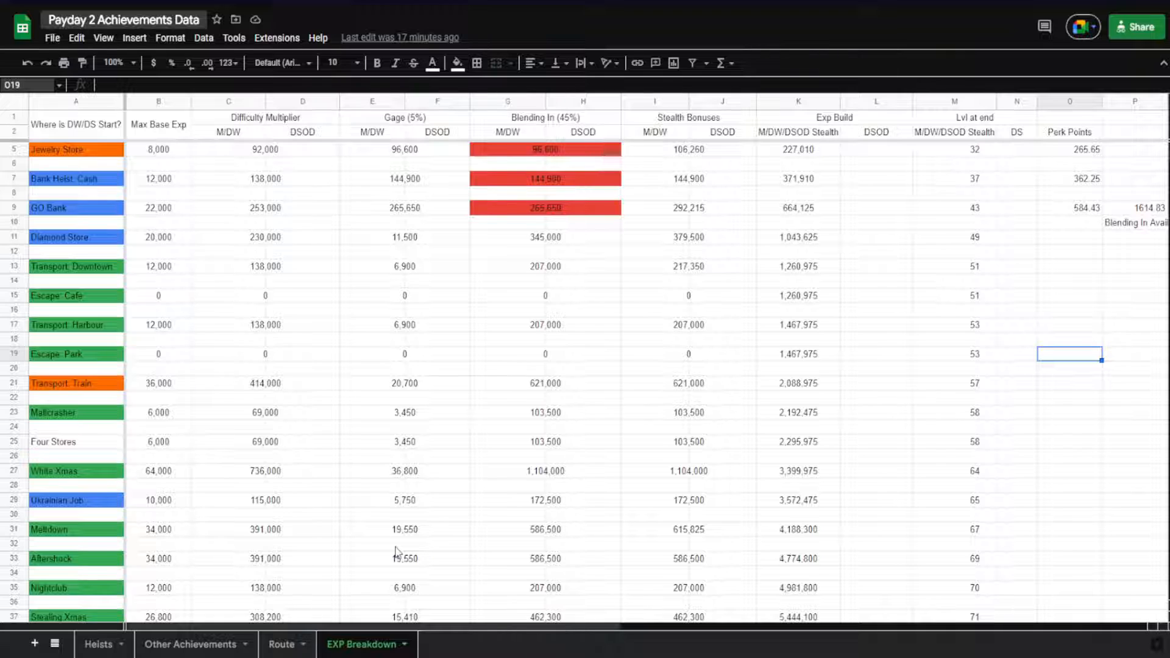
{"action": "scroll", "coordinate": [397, 551], "scroll_direction": "up", "scroll_amount": 1}
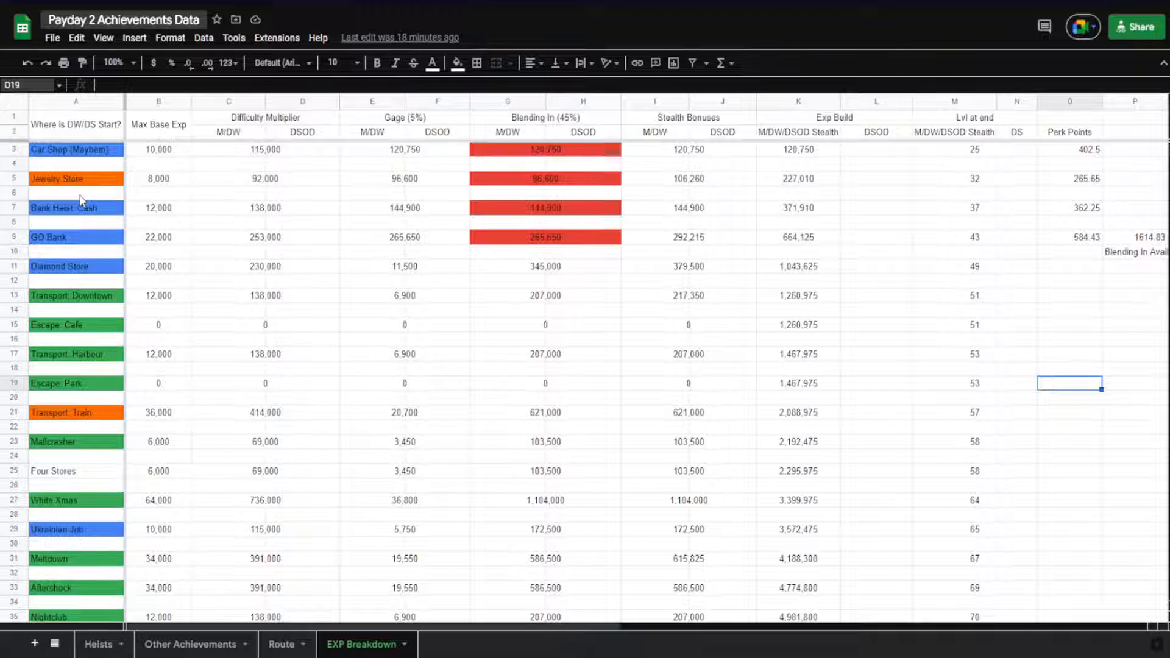
{"action": "left_click", "coordinate": [159, 152]}
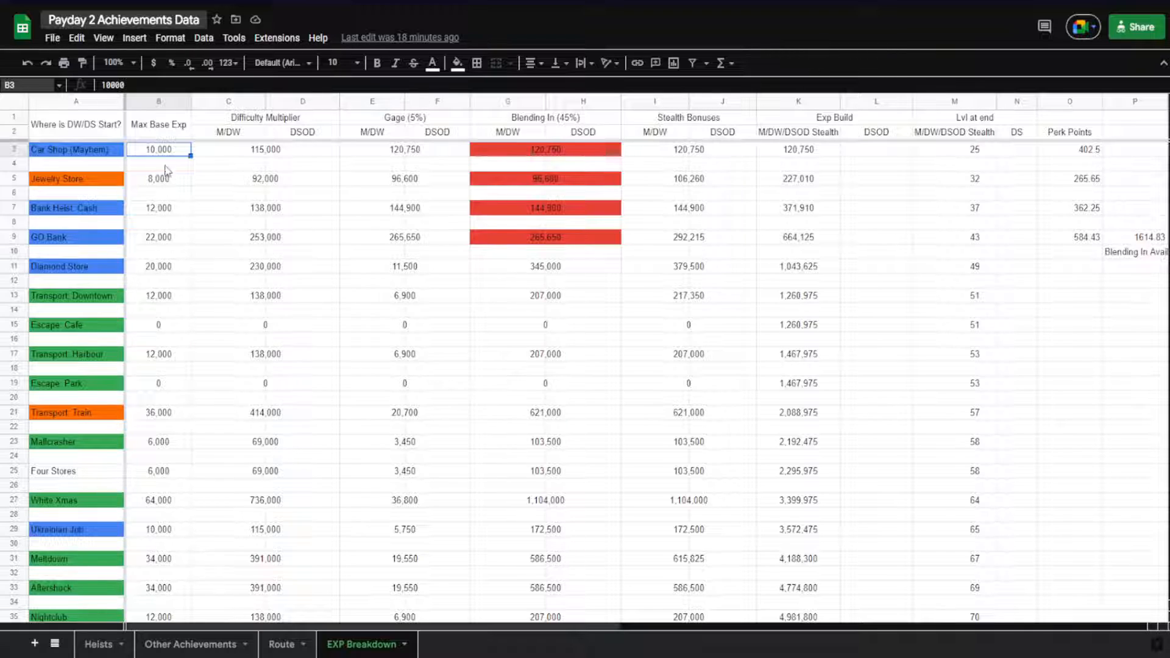
{"action": "left_click", "coordinate": [214, 140]}
{"action": "left_click", "coordinate": [216, 151]}
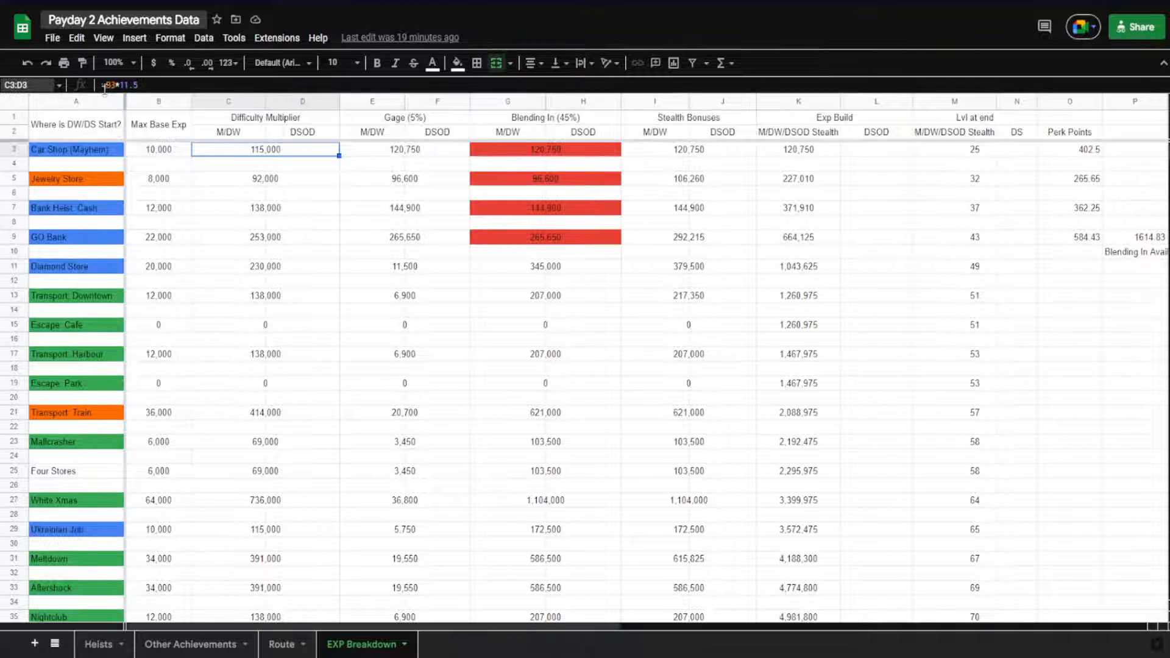
{"action": "double_click", "coordinate": [214, 152]}
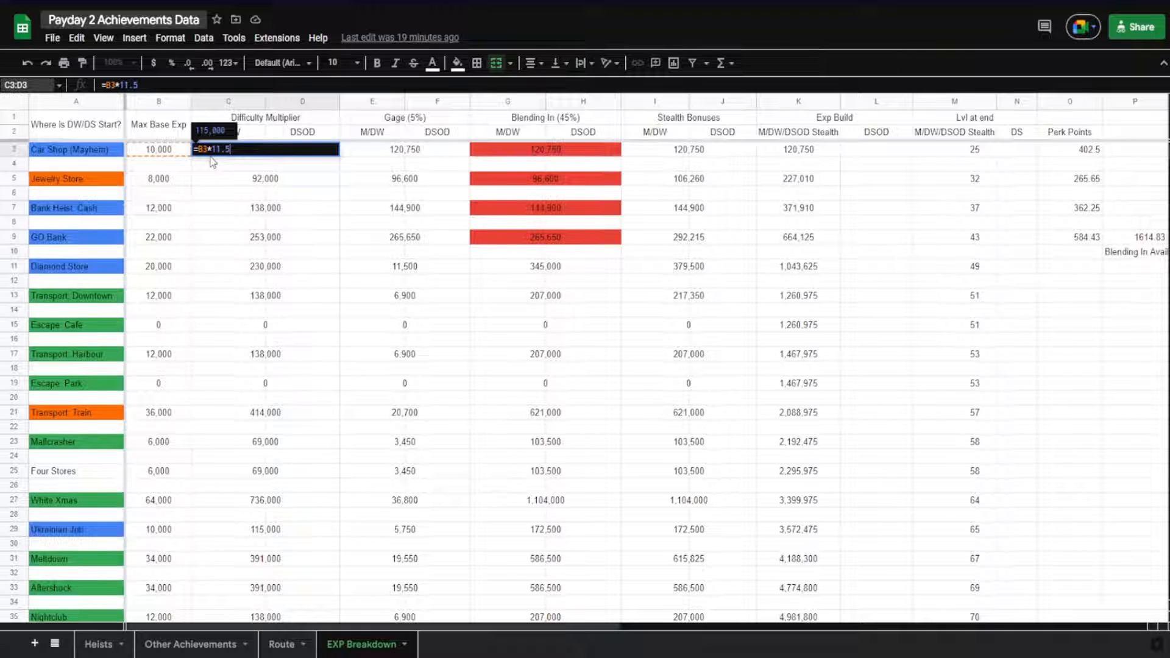
{"action": "key", "text": "Escape"}
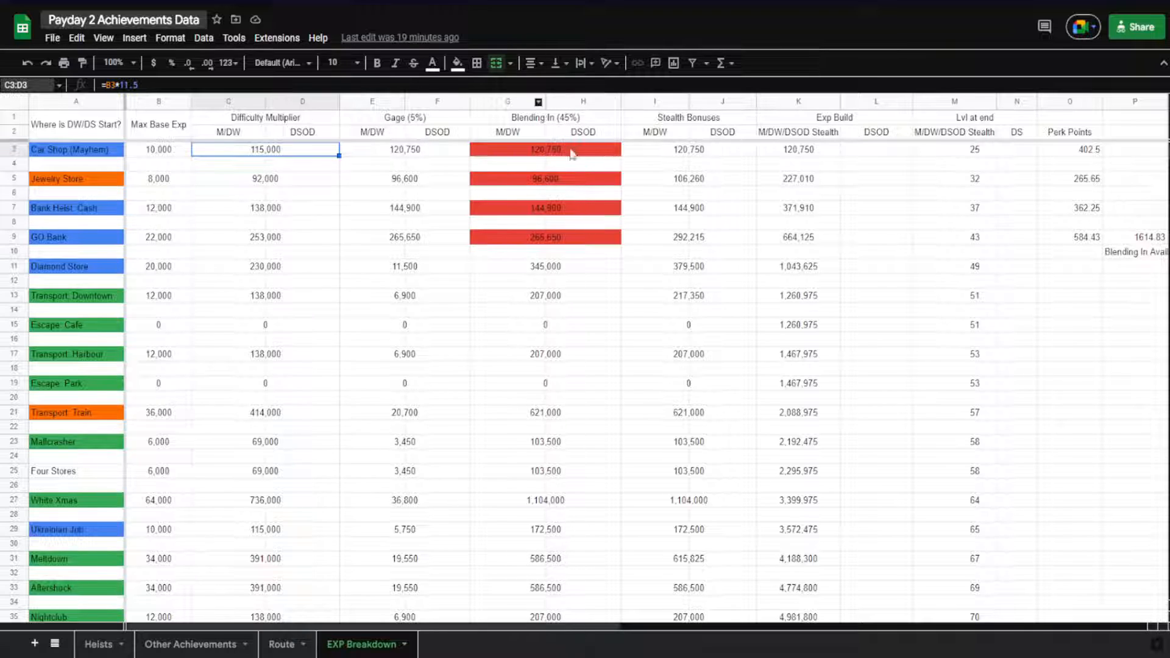
Inspect the Gage, Blending In and Exp Build formulas in the Car Shop (Mayhem) row
{"action": "left_click", "coordinate": [381, 155]}
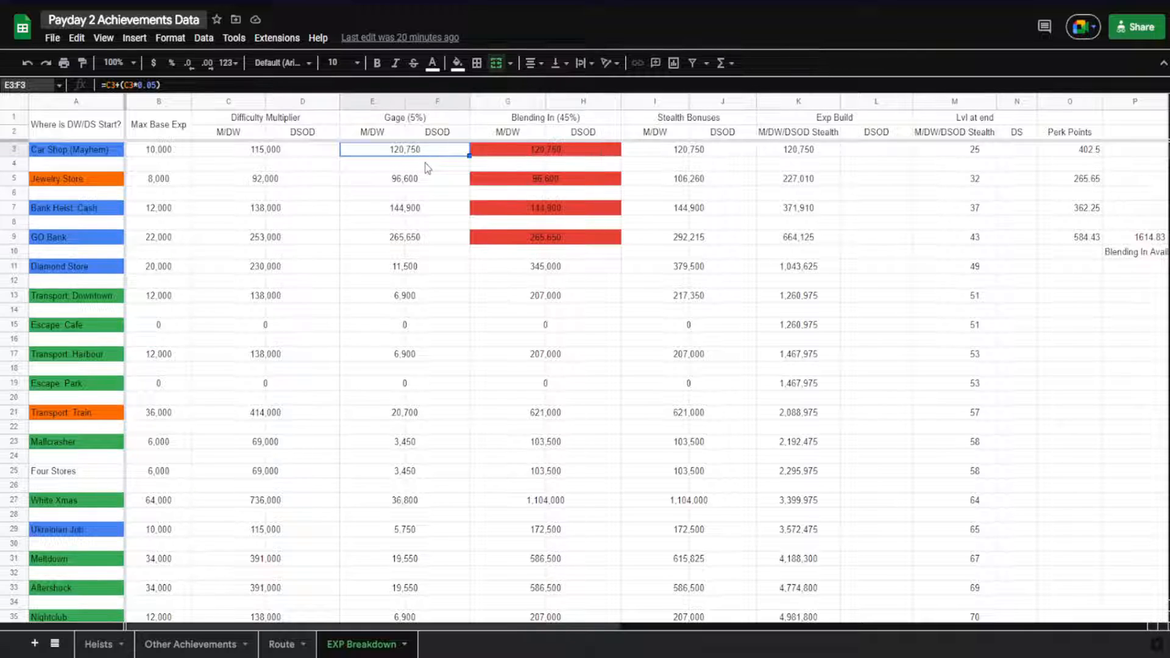
{"action": "left_click", "coordinate": [521, 158]}
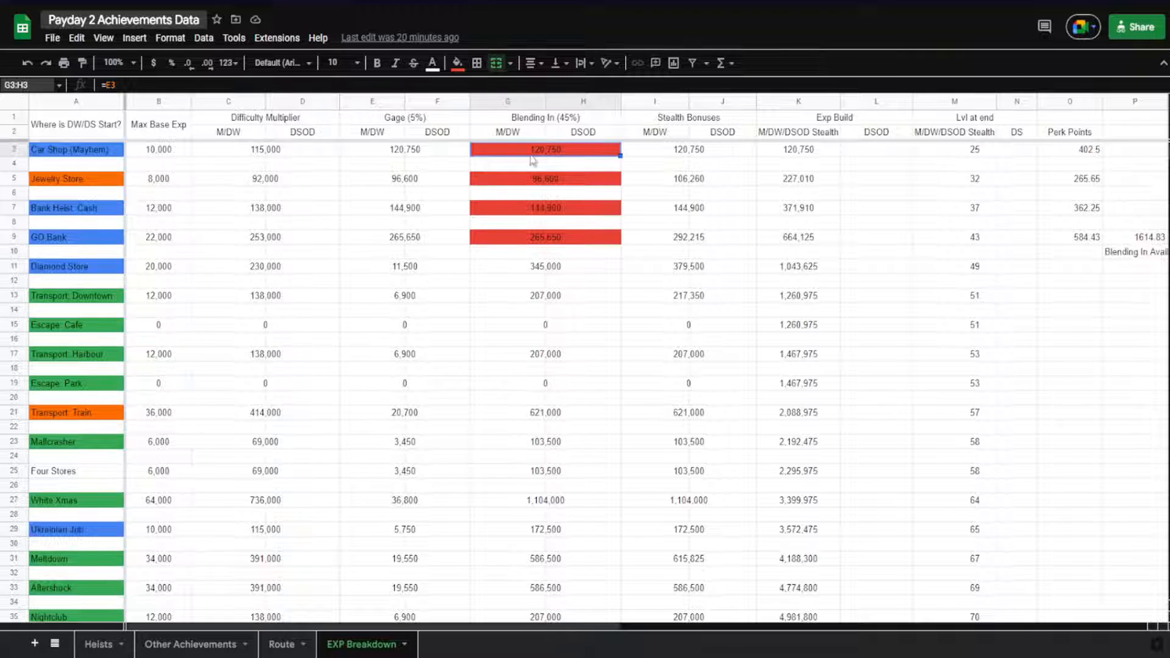
{"action": "left_click", "coordinate": [388, 154]}
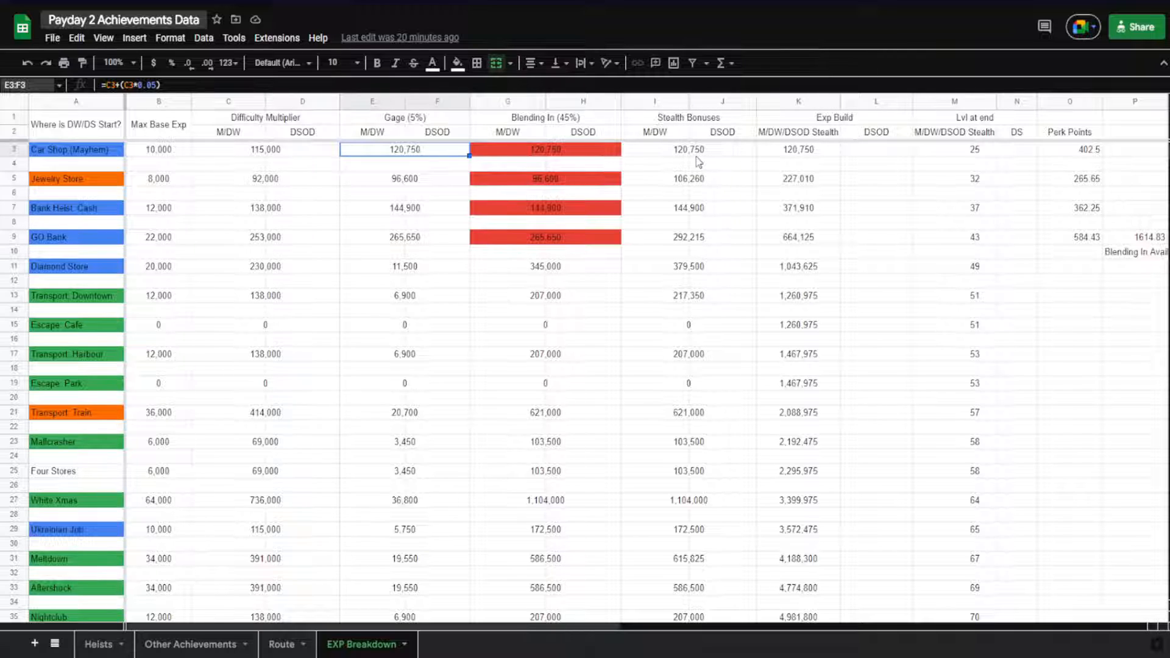
{"action": "left_click", "coordinate": [779, 153]}
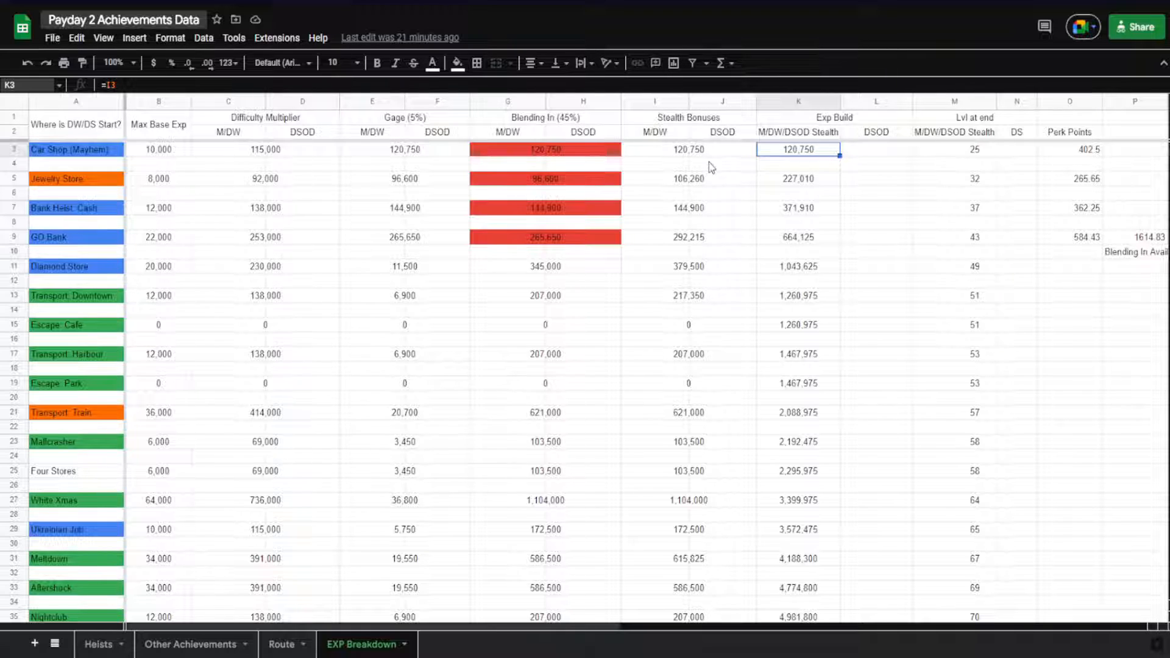
Check the Car Shop (Mayhem) level at end and the formula that calculates its Perk Points
{"action": "left_click", "coordinate": [963, 153]}
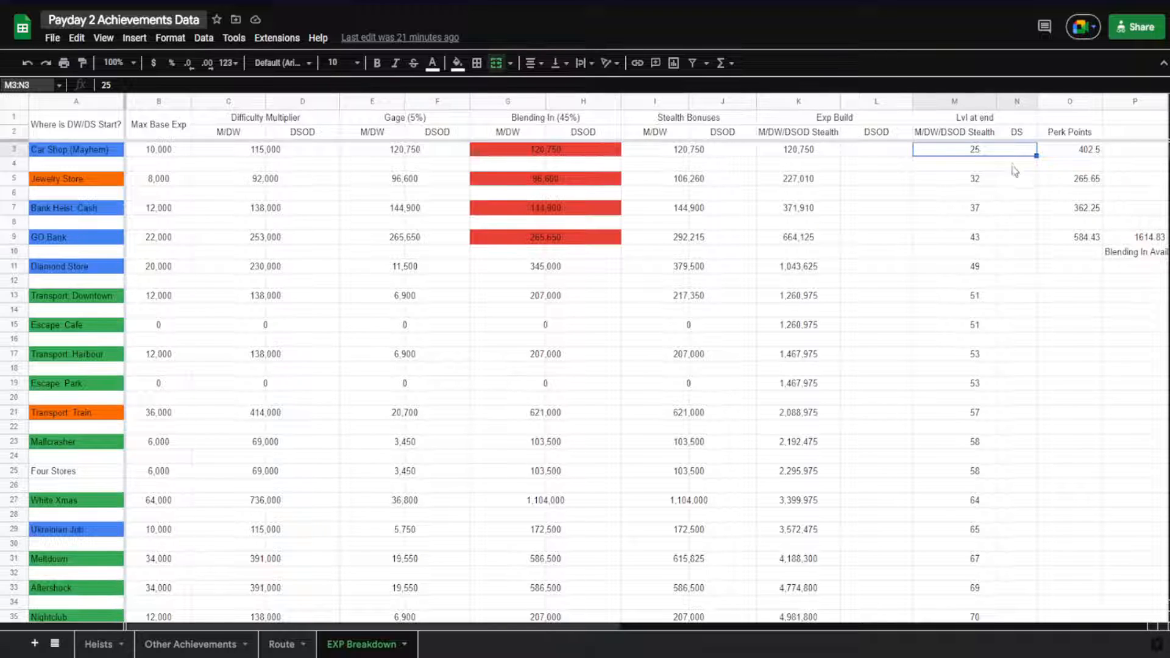
{"action": "left_click", "coordinate": [1064, 156]}
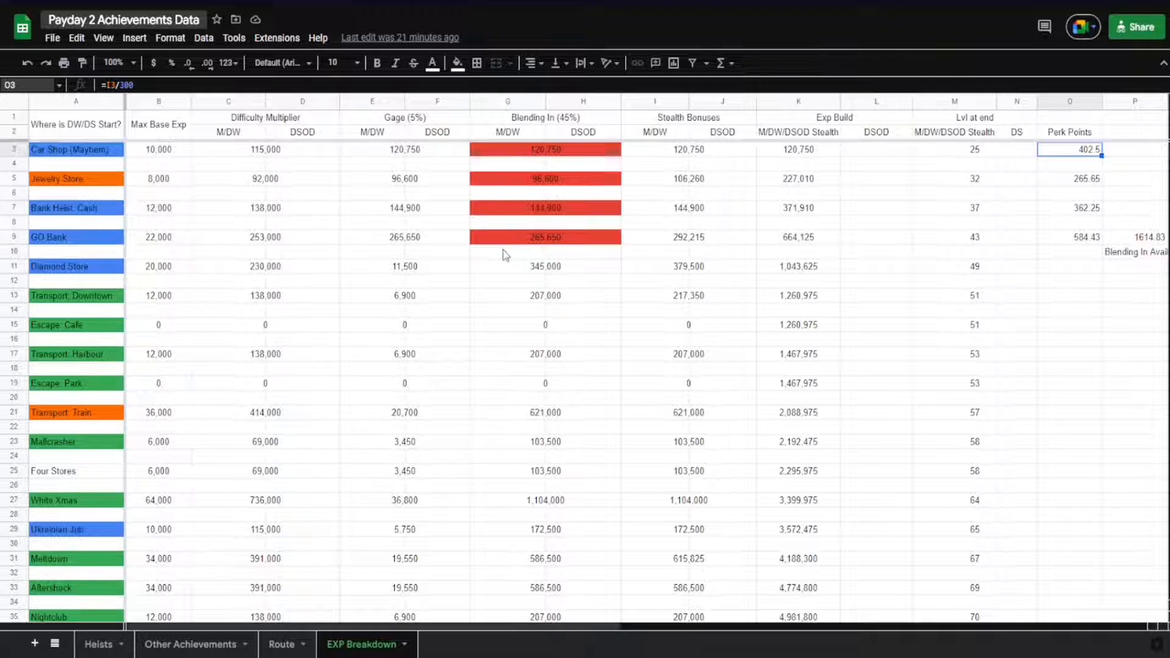
{"action": "left_click", "coordinate": [962, 156]}
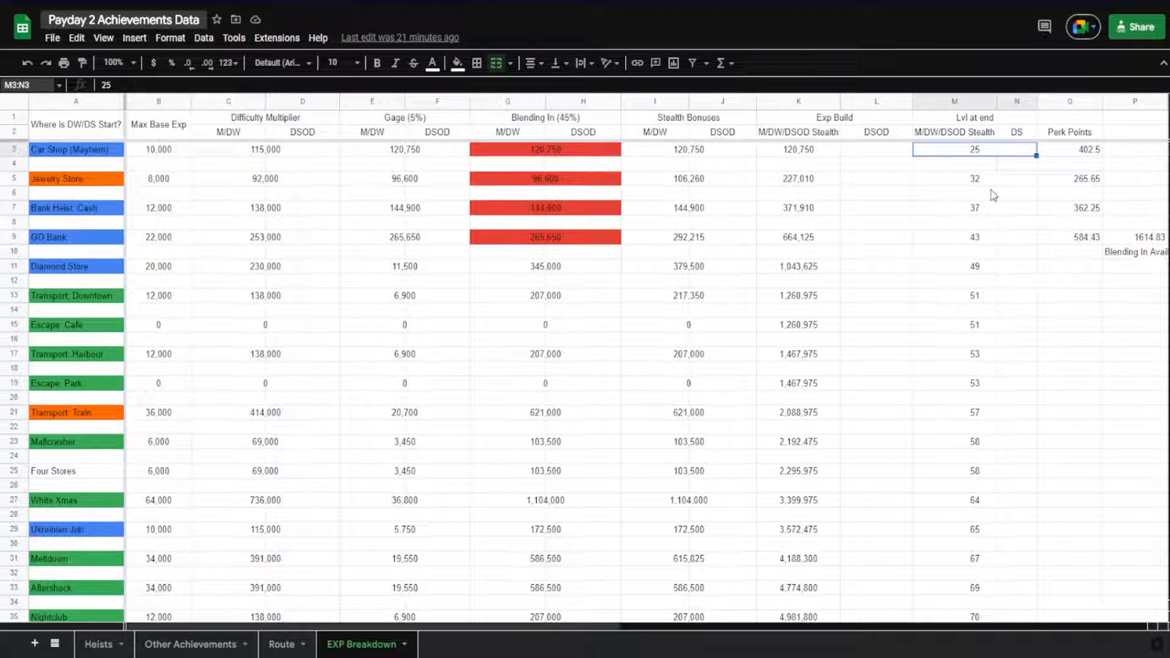
{"action": "left_click", "coordinate": [1068, 158]}
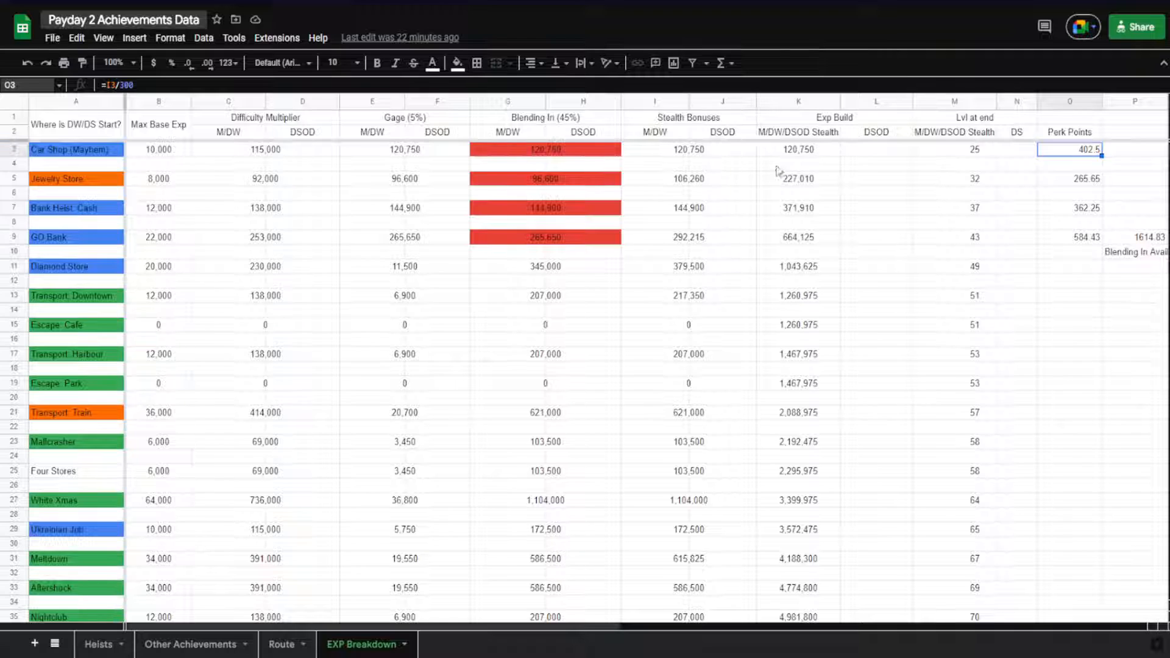
{"action": "double_click", "coordinate": [1058, 151]}
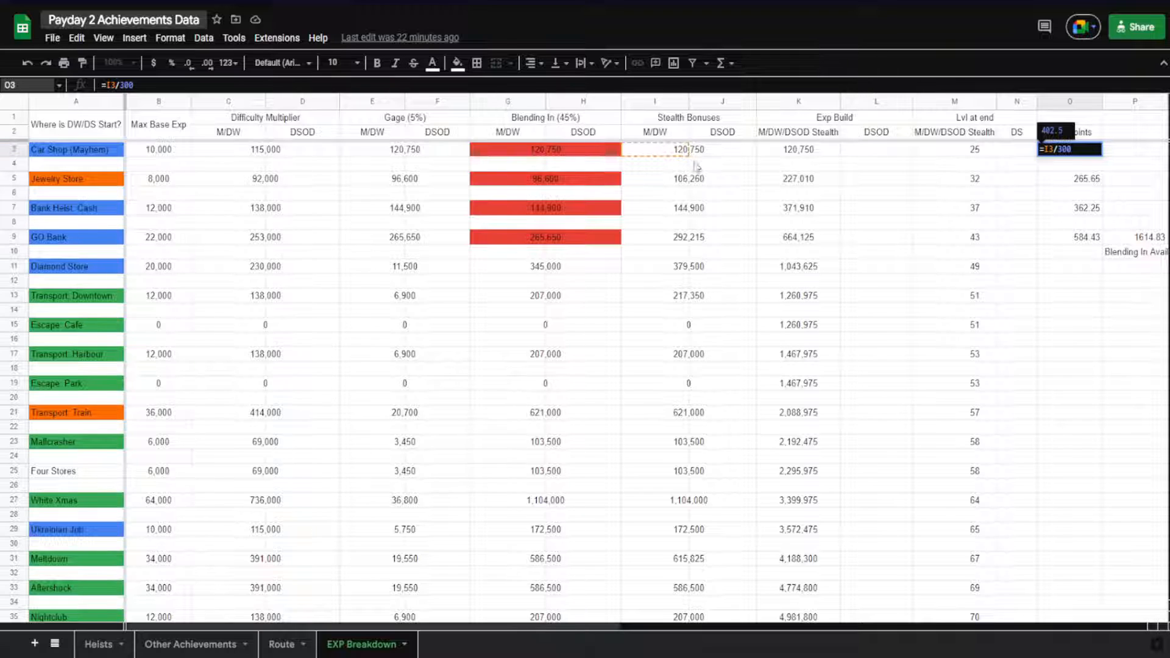
{"action": "key", "text": "Escape"}
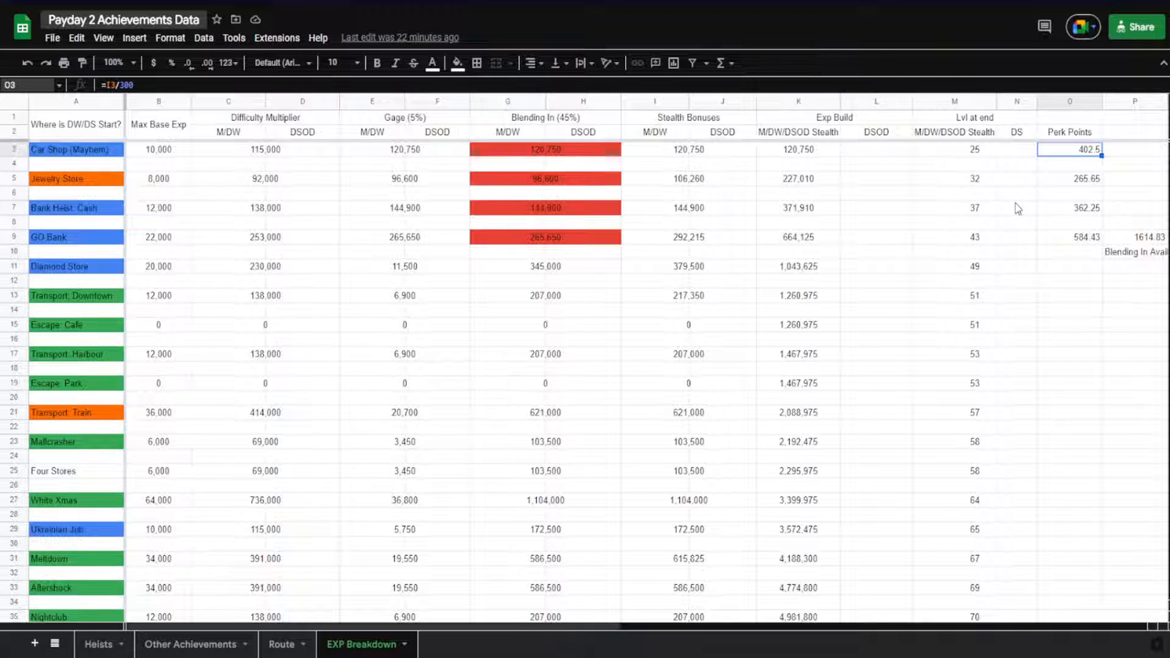
Check the Jewelry Store level and Perk Points formula, plus the perk point sum in the GO Bank row
{"action": "left_click", "coordinate": [973, 183]}
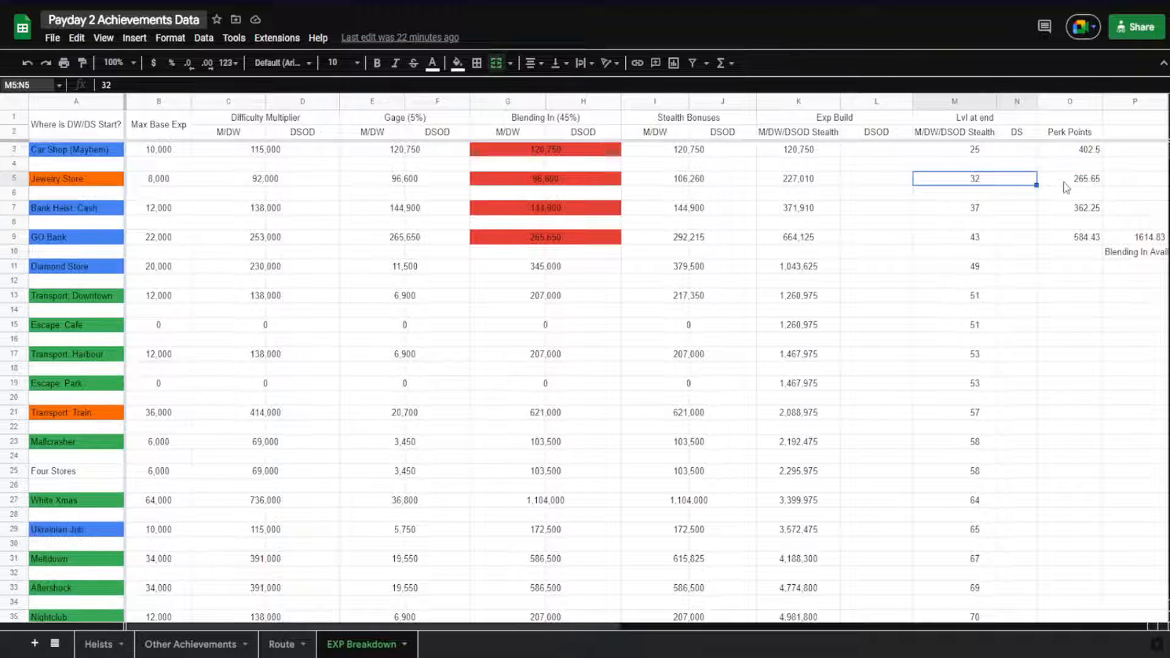
{"action": "left_click", "coordinate": [1066, 183]}
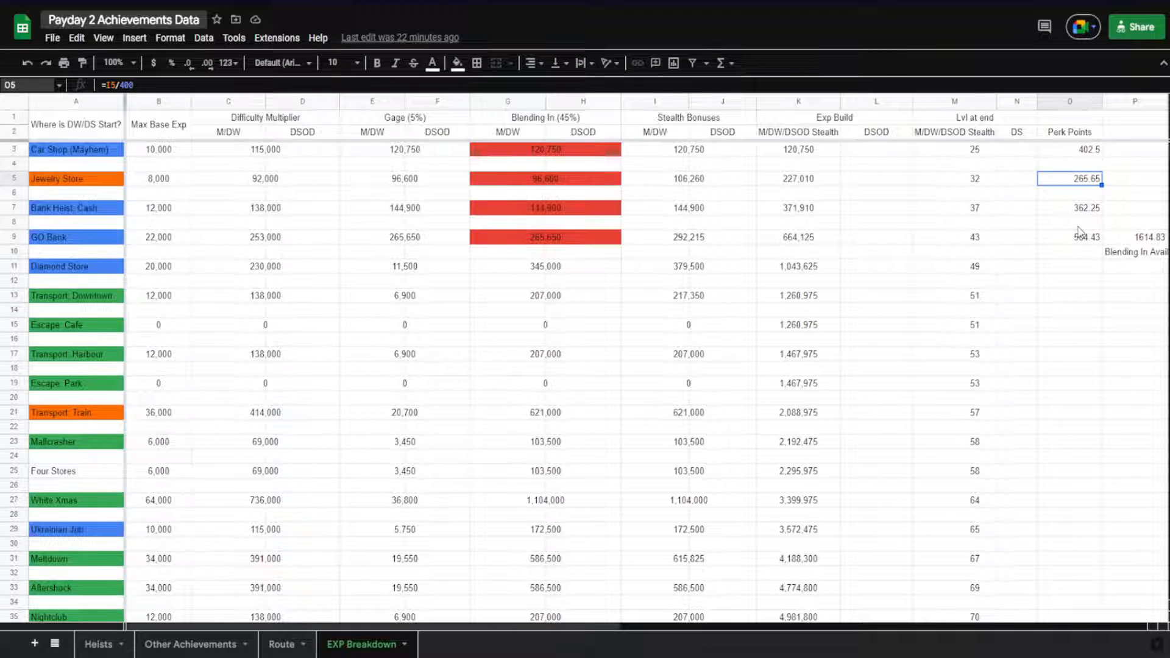
{"action": "left_click", "coordinate": [1129, 240]}
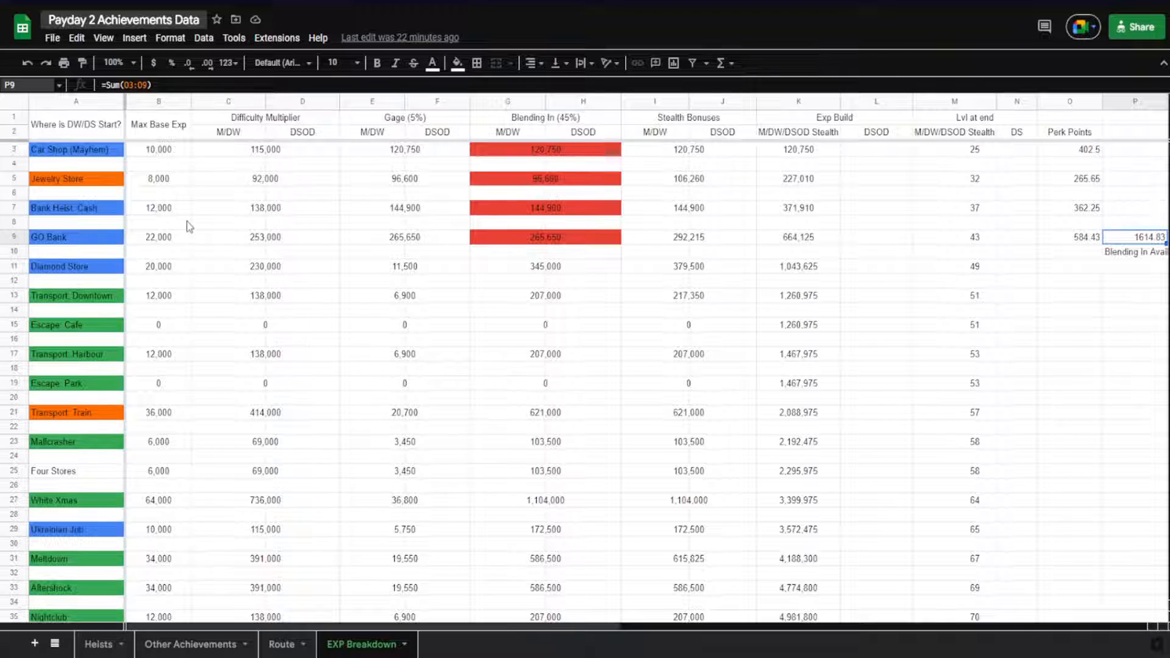
Inspect the Jewelry Store's Stealth Bonuses and Exp Build formulas, and compare the Stealth Bonuses formula for Bank Heist: Cash
{"action": "left_click", "coordinate": [652, 182]}
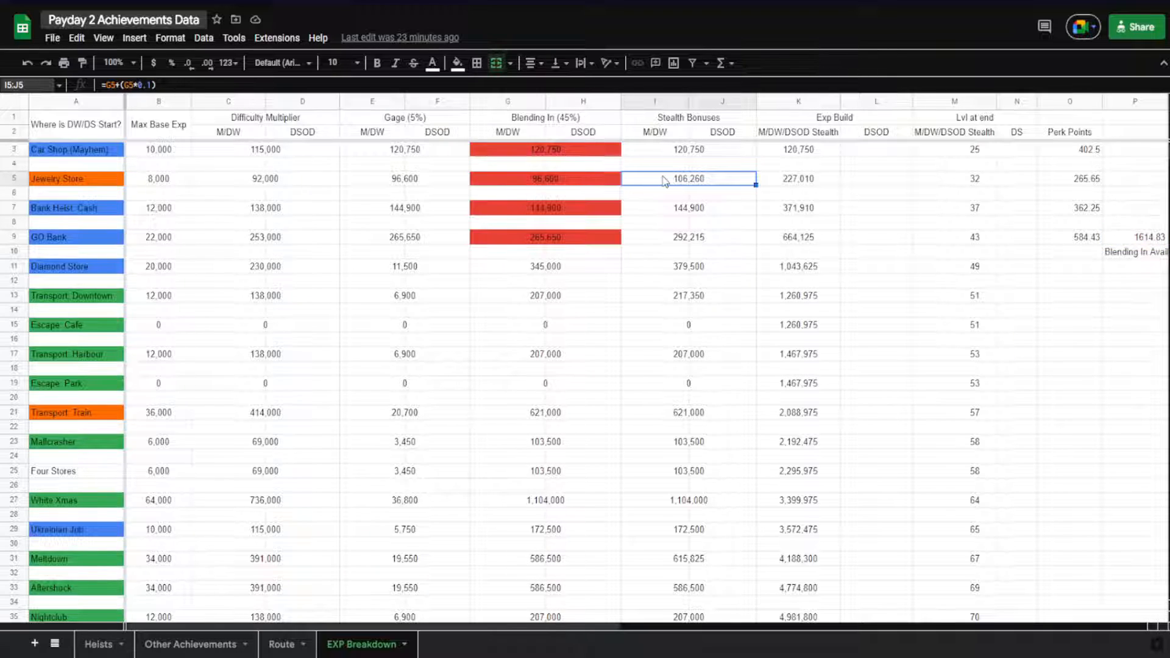
{"action": "double_click", "coordinate": [660, 183]}
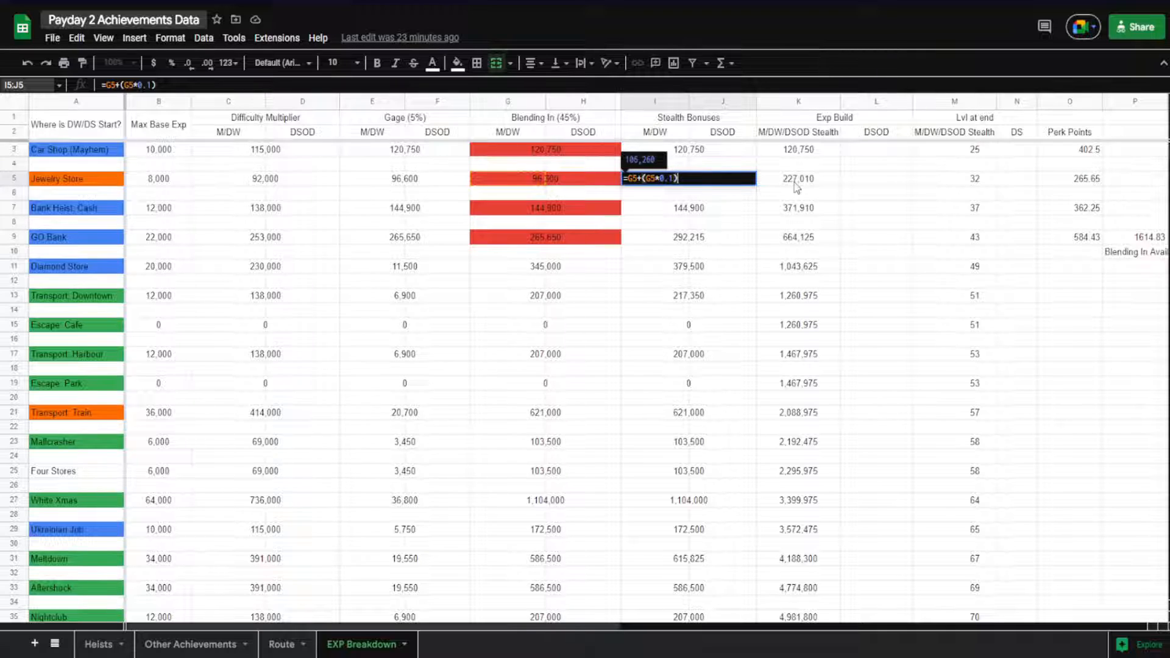
{"action": "left_click", "coordinate": [648, 195]}
{"action": "left_click", "coordinate": [655, 182]}
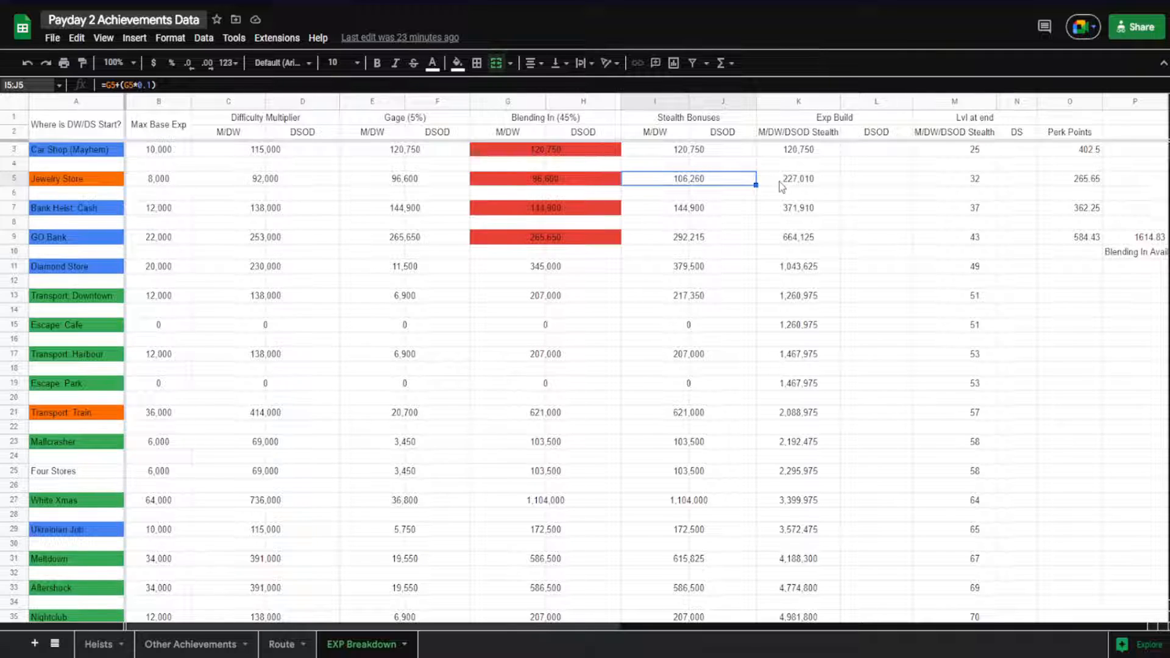
{"action": "left_click", "coordinate": [780, 183]}
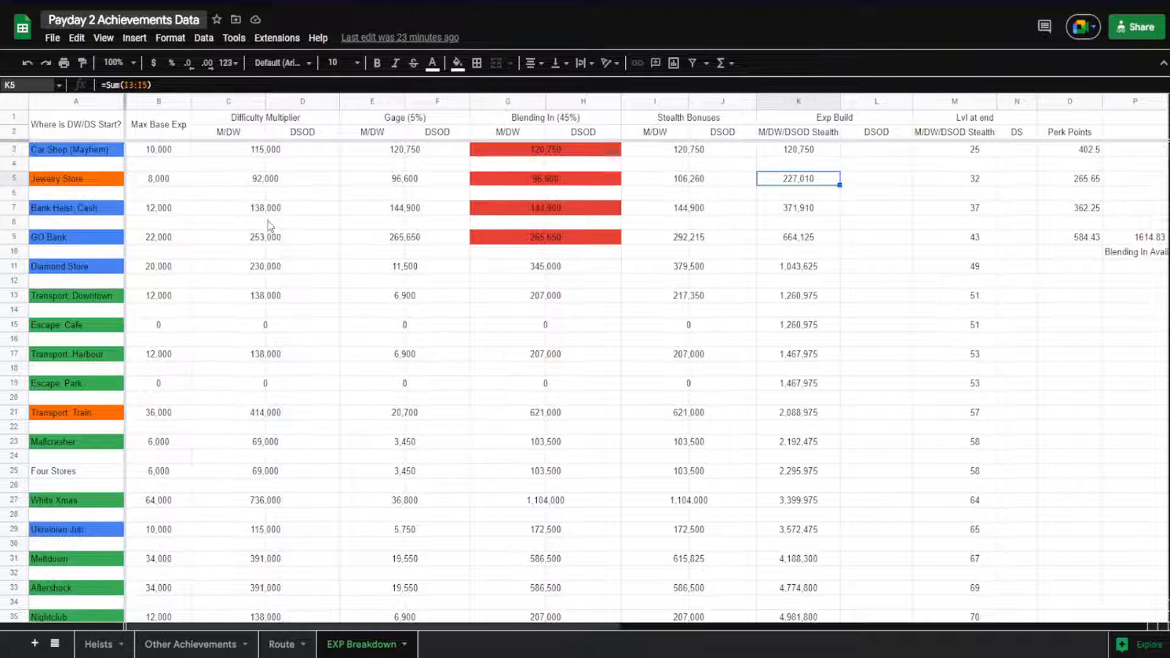
{"action": "left_click", "coordinate": [67, 183]}
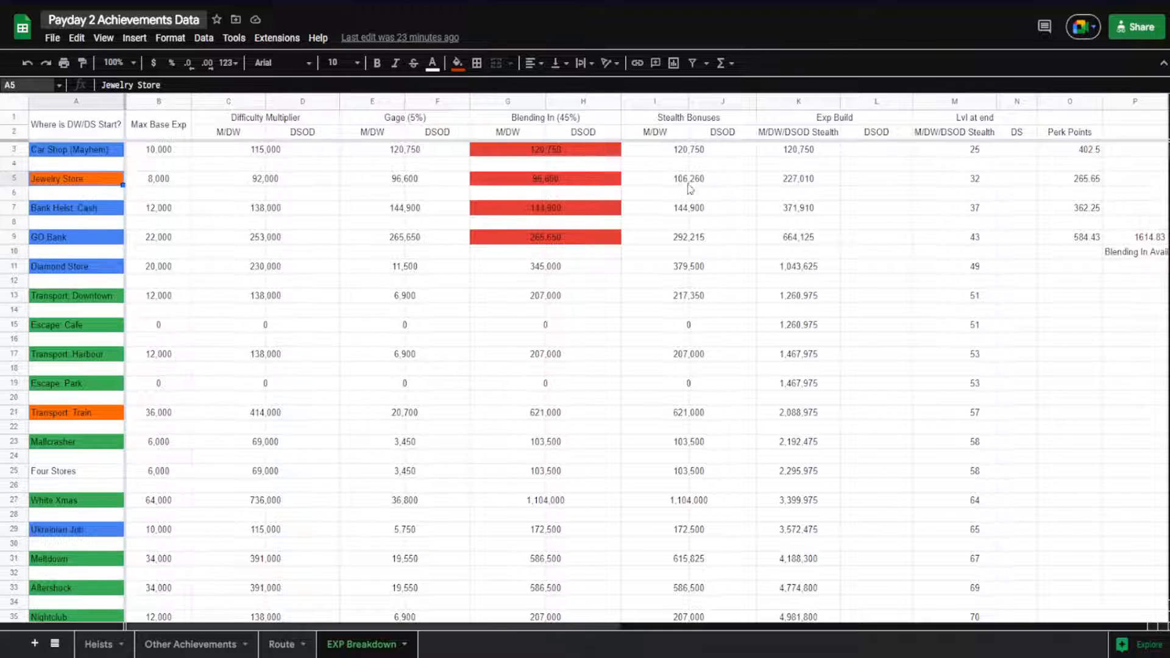
{"action": "left_click", "coordinate": [672, 214]}
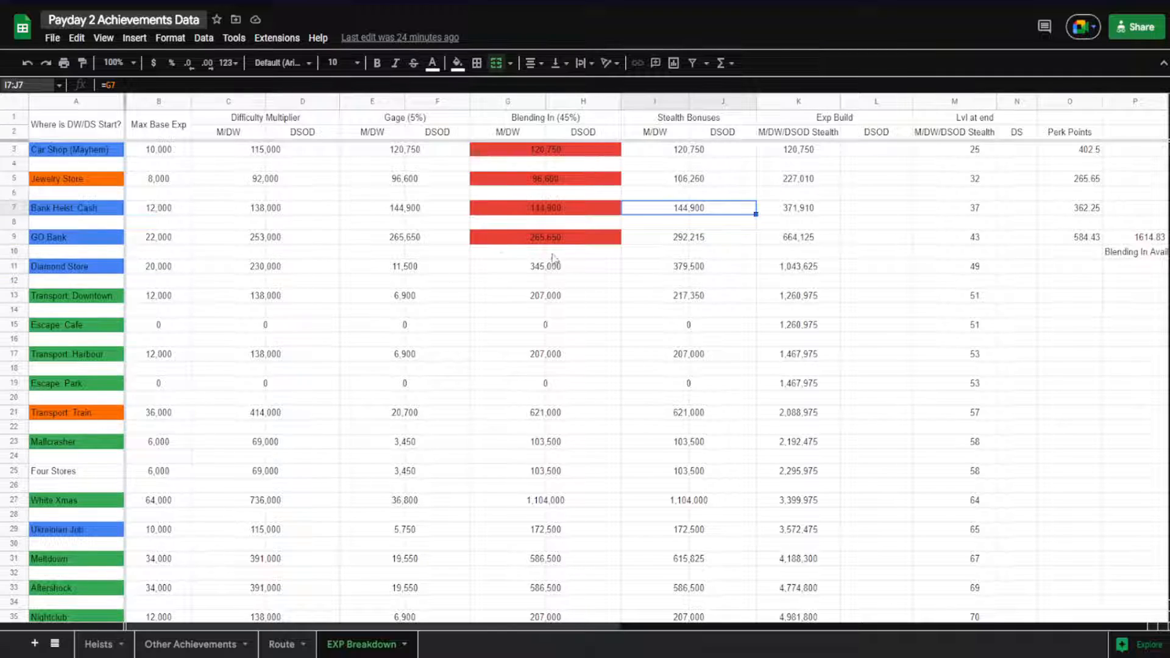
Examine how the Gage and Blending In formulas are calculated in the Diamond Store row
{"action": "left_click", "coordinate": [381, 269]}
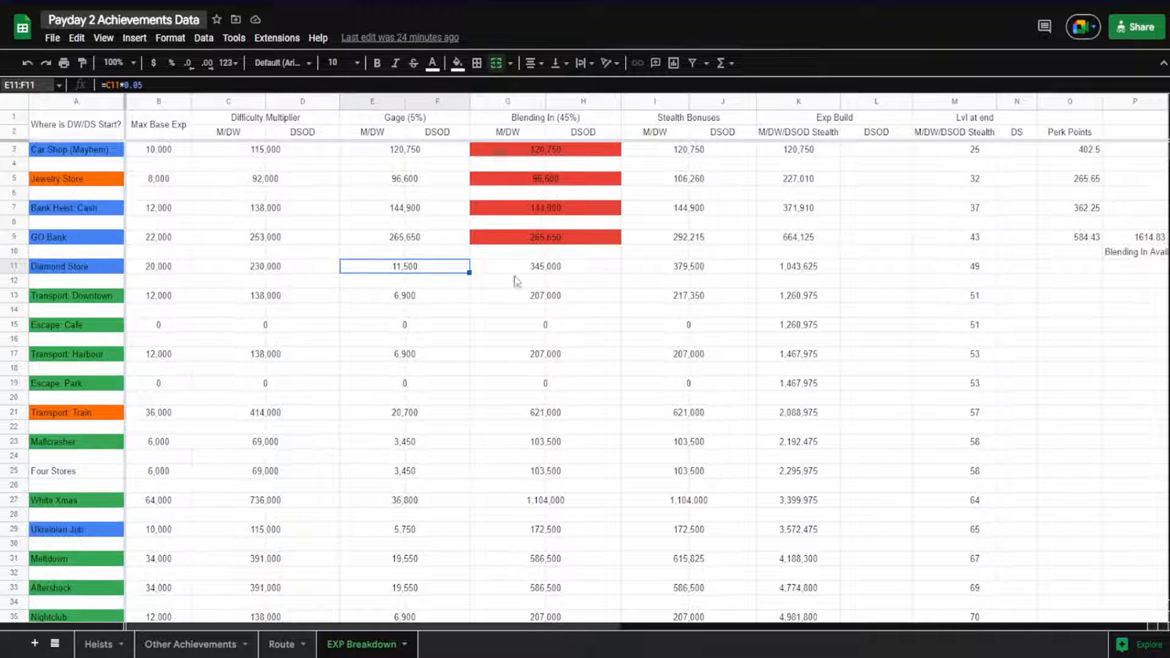
{"action": "left_click", "coordinate": [405, 244]}
{"action": "left_click", "coordinate": [403, 272]}
{"action": "left_click", "coordinate": [511, 272]}
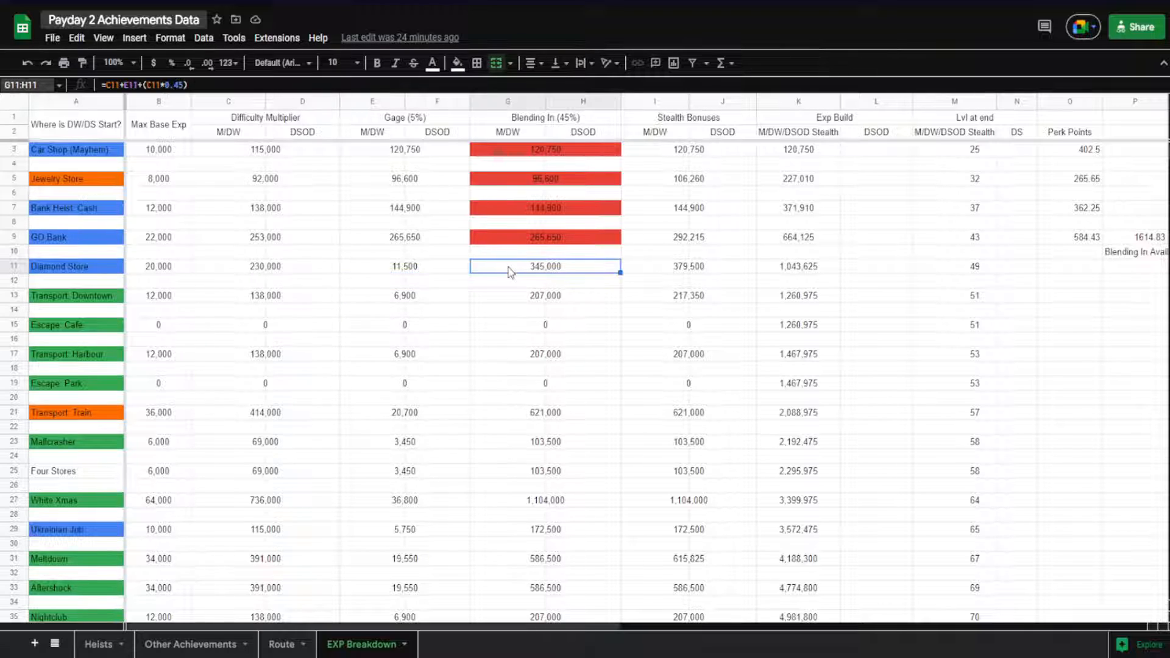
{"action": "left_click", "coordinate": [485, 291]}
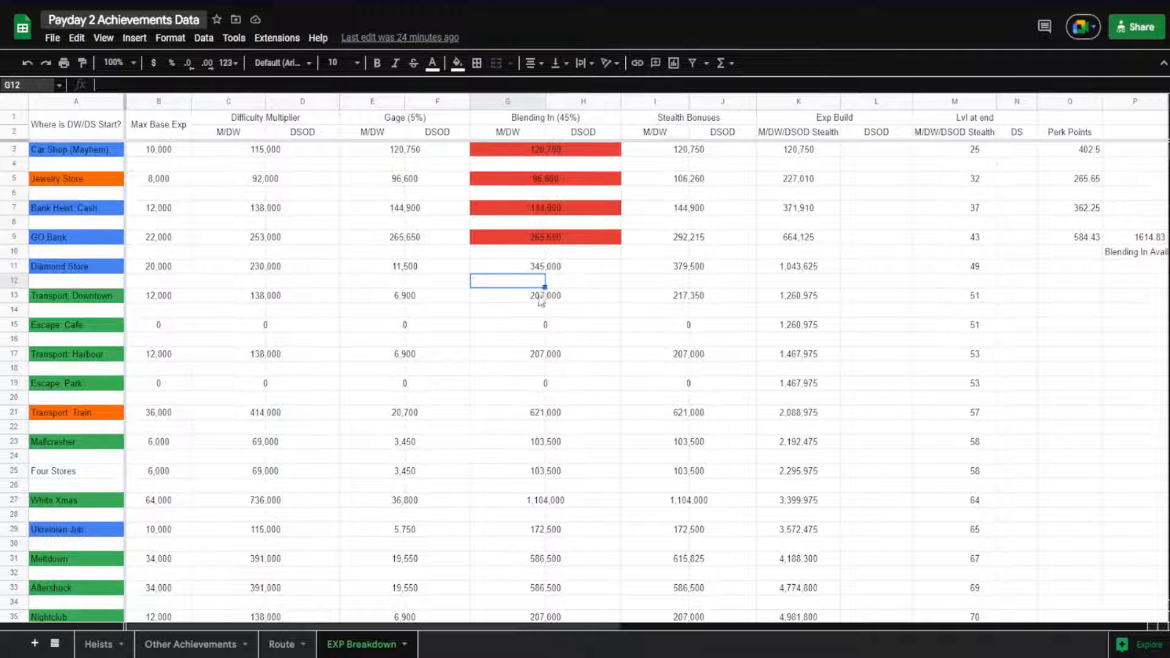
{"action": "double_click", "coordinate": [555, 272]}
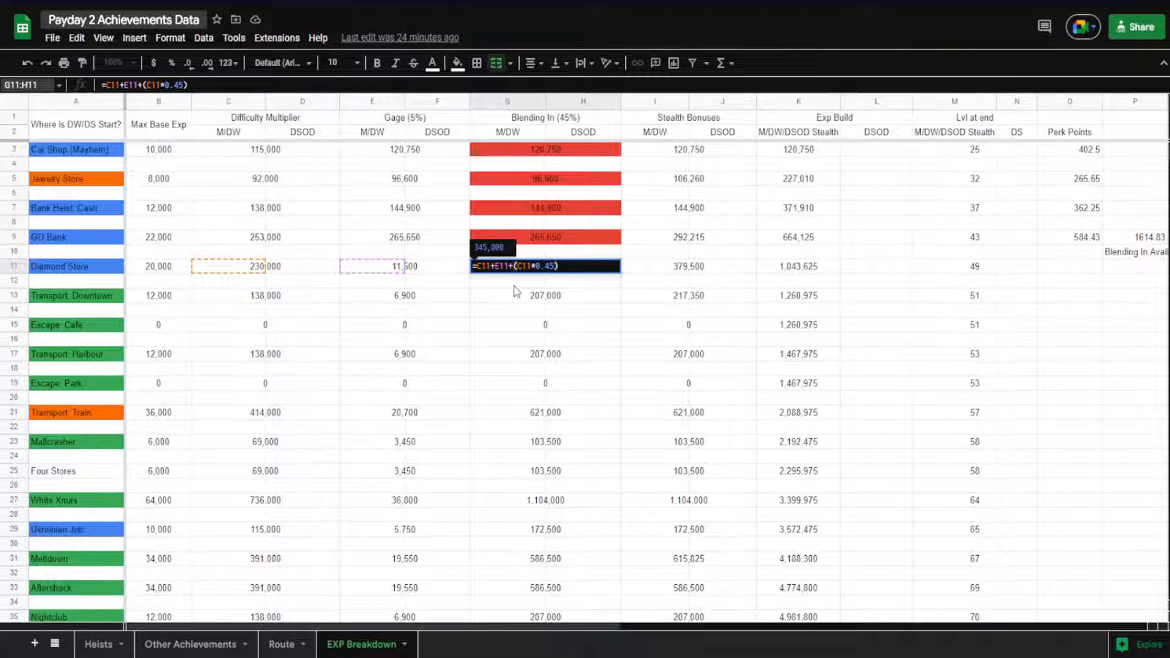
{"action": "key", "text": "Escape"}
Review the Diamond Store's Stealth Bonuses formula, cumulative Exp Build formula and level at end
{"action": "left_click", "coordinate": [683, 272]}
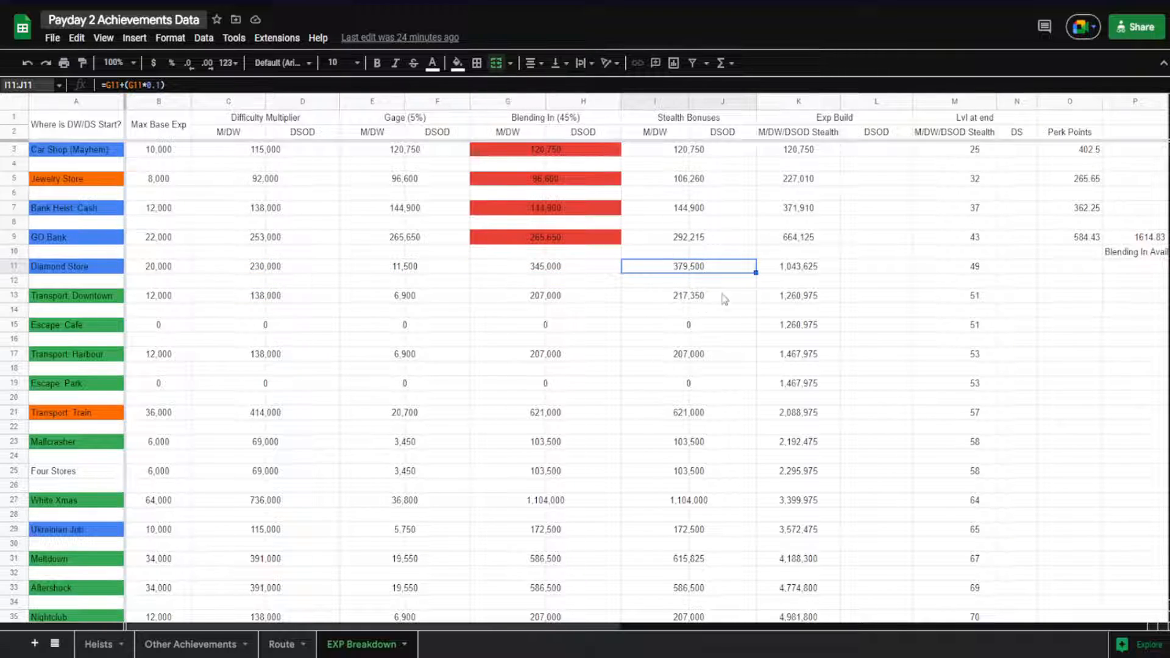
{"action": "left_click", "coordinate": [795, 268]}
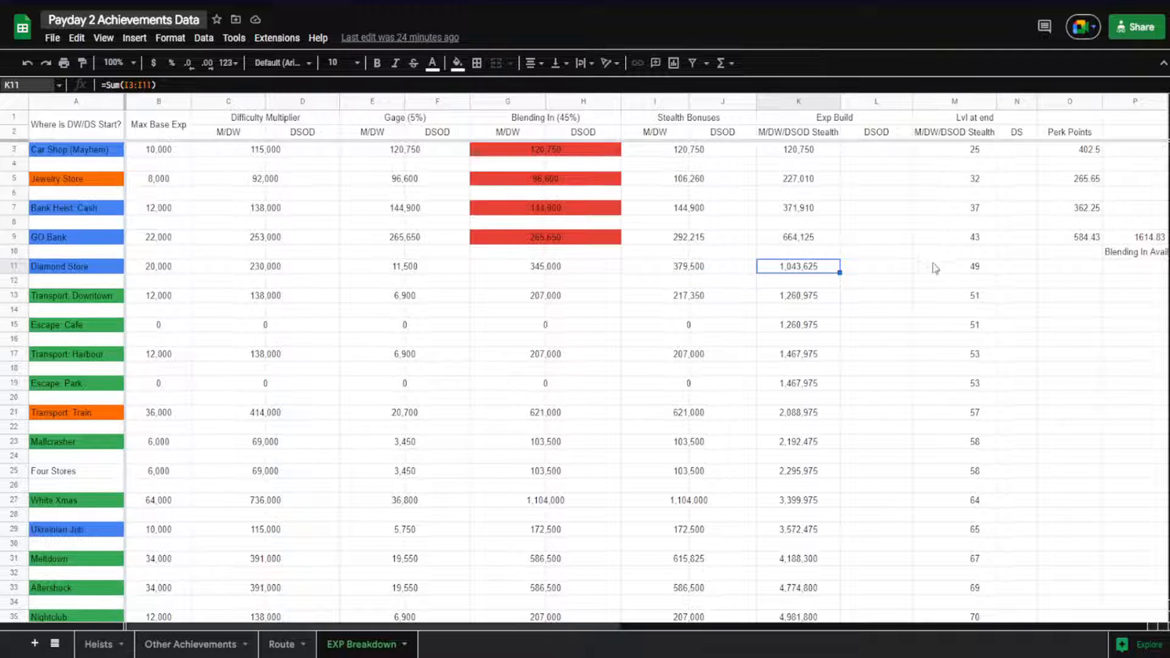
{"action": "left_click", "coordinate": [963, 271]}
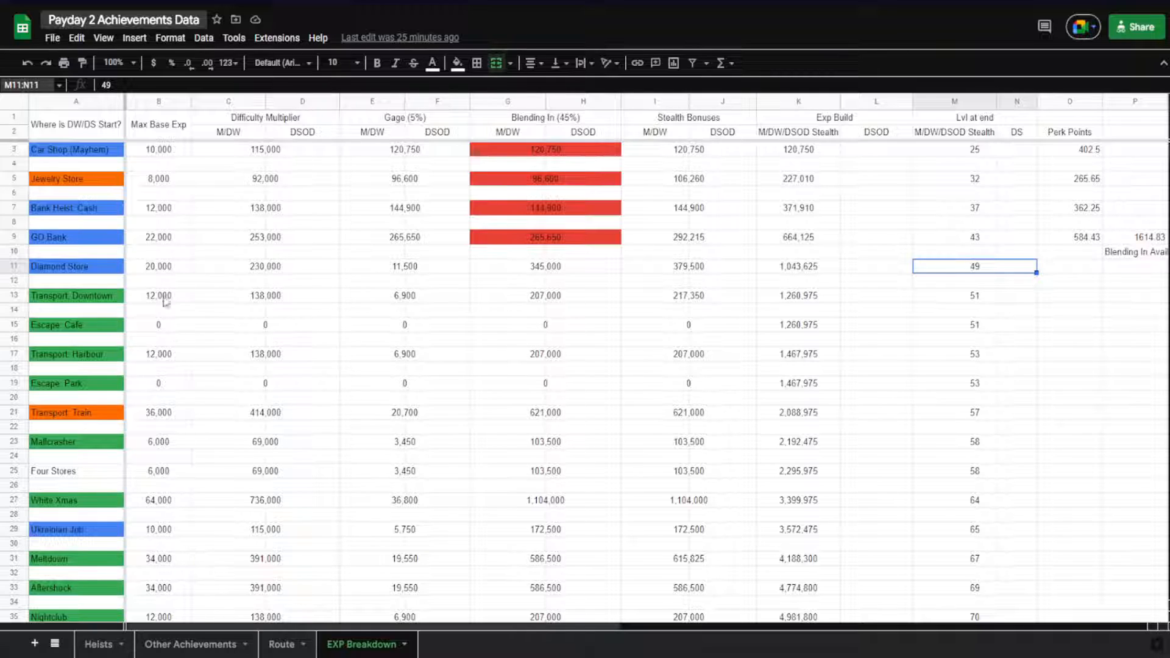
Check the Max Base Exp of the Escape: Cafe heist and view the heists further down the list
{"action": "left_click", "coordinate": [153, 330]}
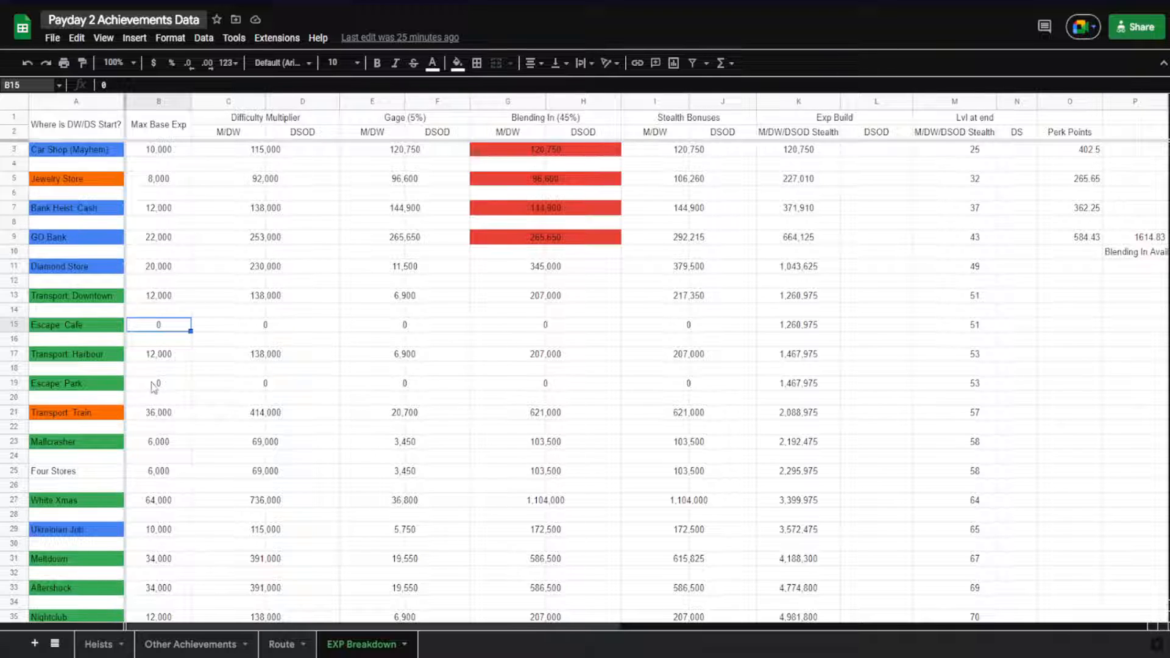
{"action": "left_click", "coordinate": [80, 328]}
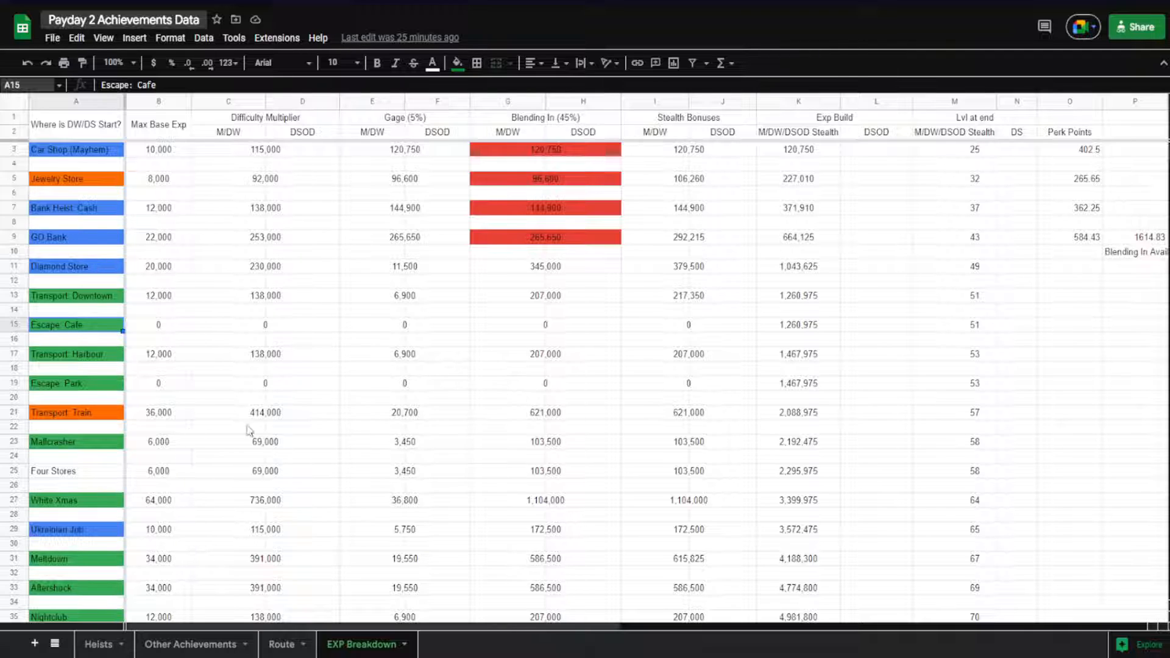
{"action": "scroll", "coordinate": [207, 393], "scroll_direction": "down", "scroll_amount": 1}
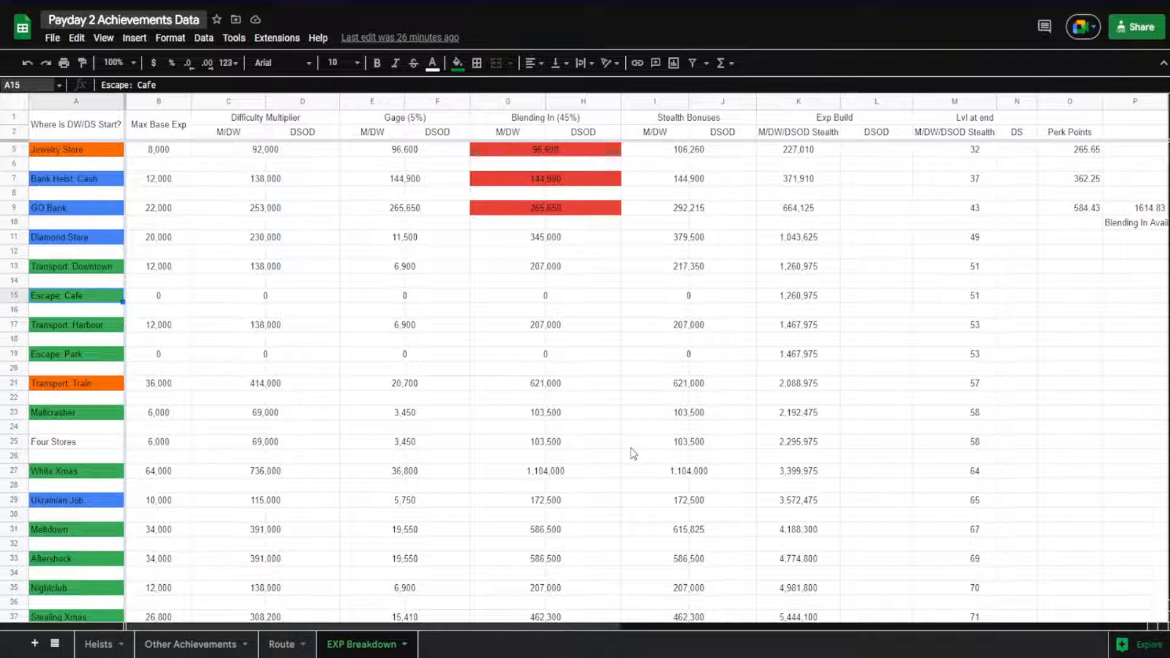
Check the Max Base Exp of White Xmas and the Stealth Bonuses formula of the Rats heist
{"action": "left_click", "coordinate": [183, 474]}
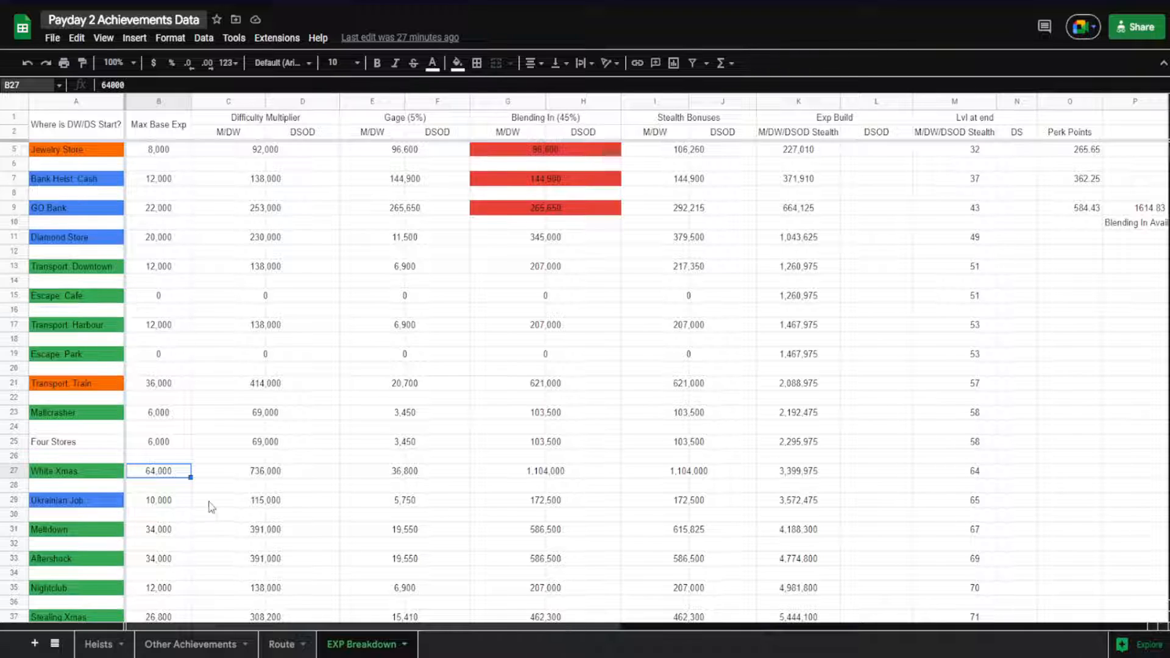
{"action": "scroll", "coordinate": [219, 482], "scroll_direction": "down", "scroll_amount": 1}
{"action": "scroll", "coordinate": [224, 475], "scroll_direction": "down", "scroll_amount": 1}
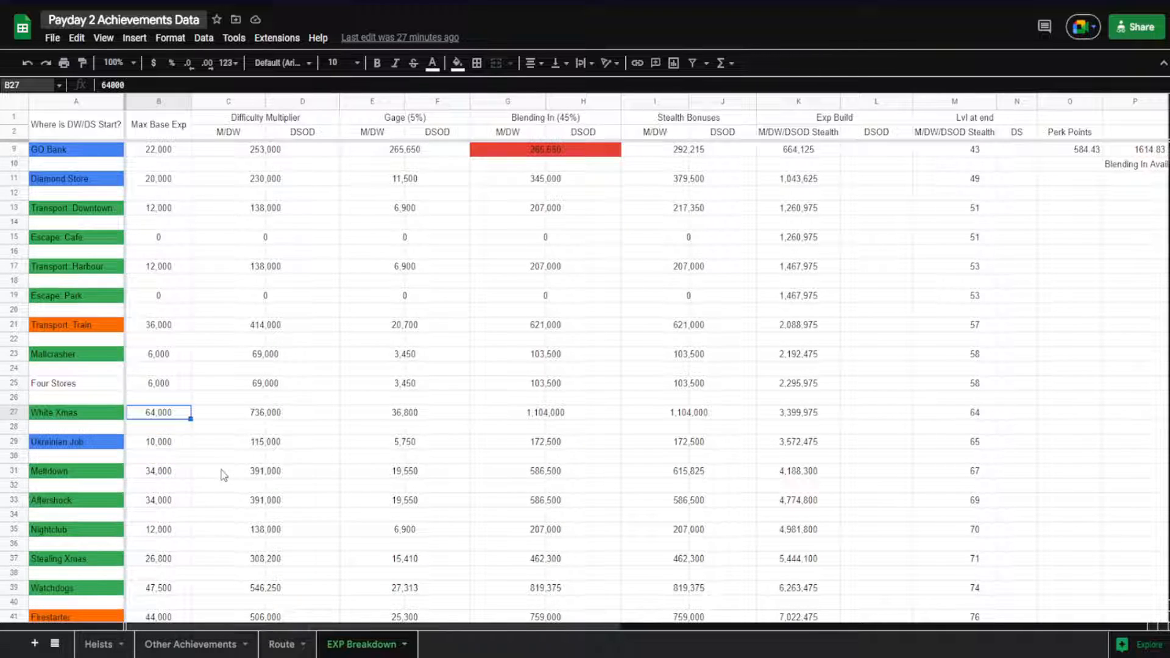
{"action": "scroll", "coordinate": [186, 442], "scroll_direction": "down", "scroll_amount": 1}
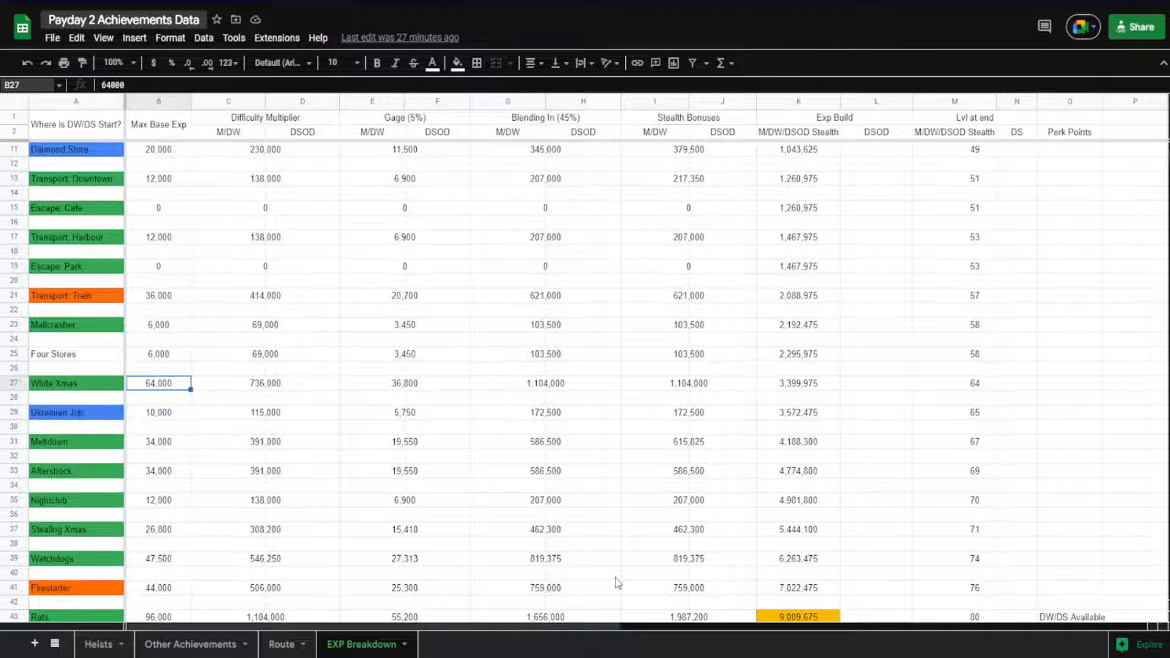
{"action": "left_click", "coordinate": [678, 617]}
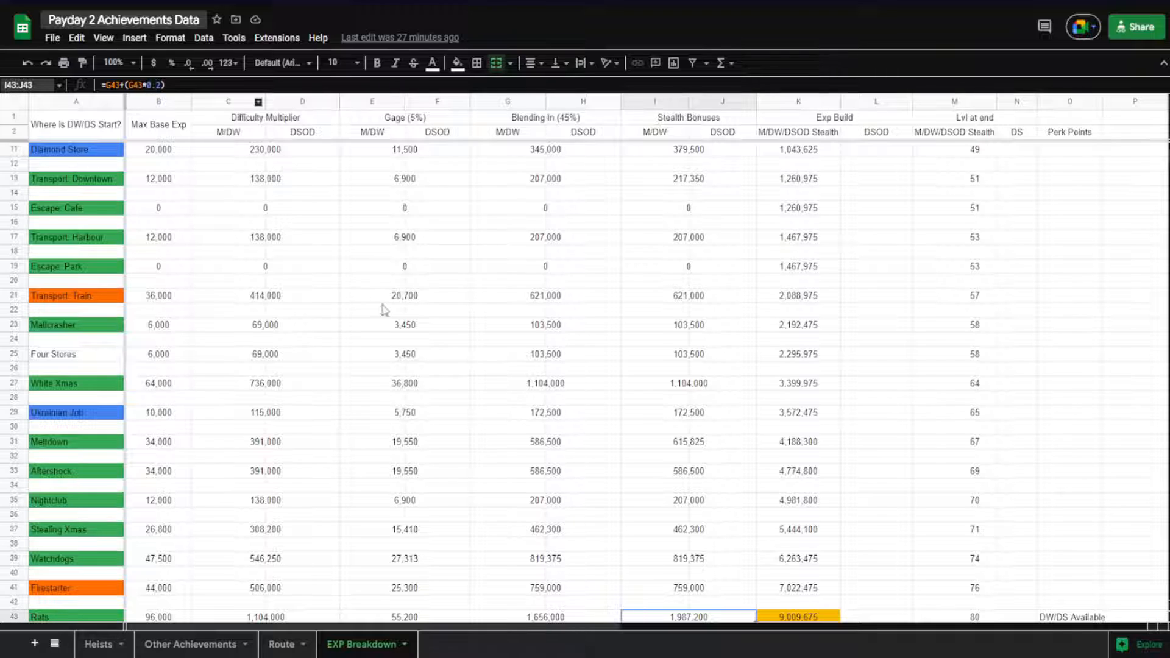
View the heists following Rats, where M/DW and DSOD values are split, and select Hoxton Breakout
{"action": "scroll", "coordinate": [712, 562], "scroll_direction": "down", "scroll_amount": 1}
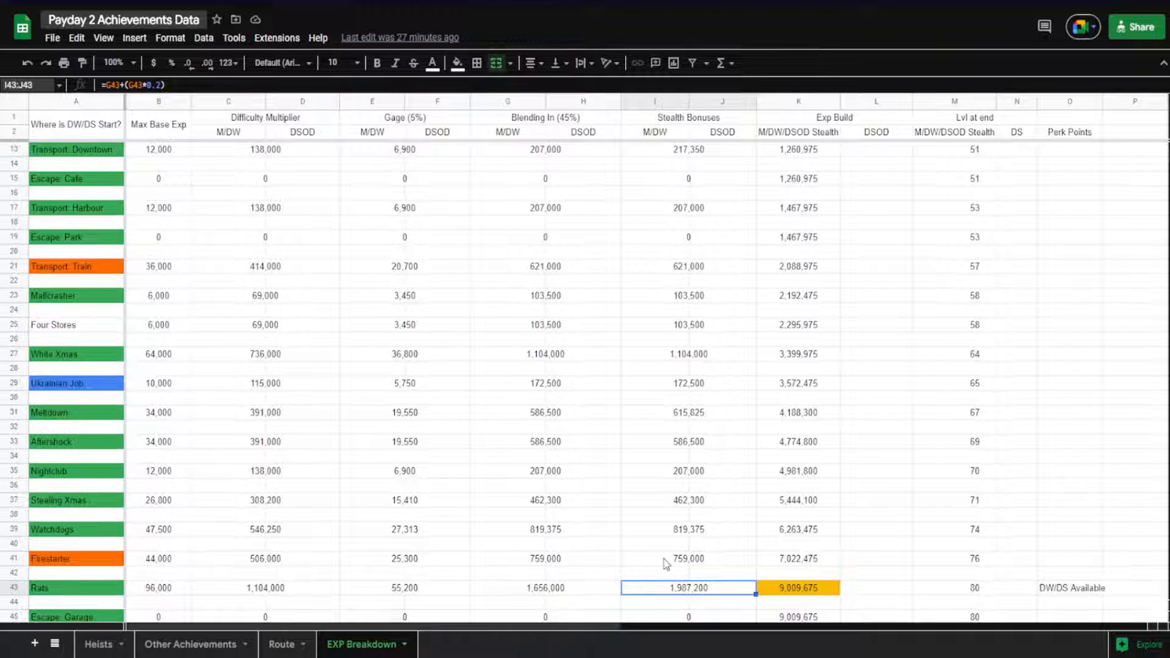
{"action": "scroll", "coordinate": [637, 536], "scroll_direction": "down", "scroll_amount": 5}
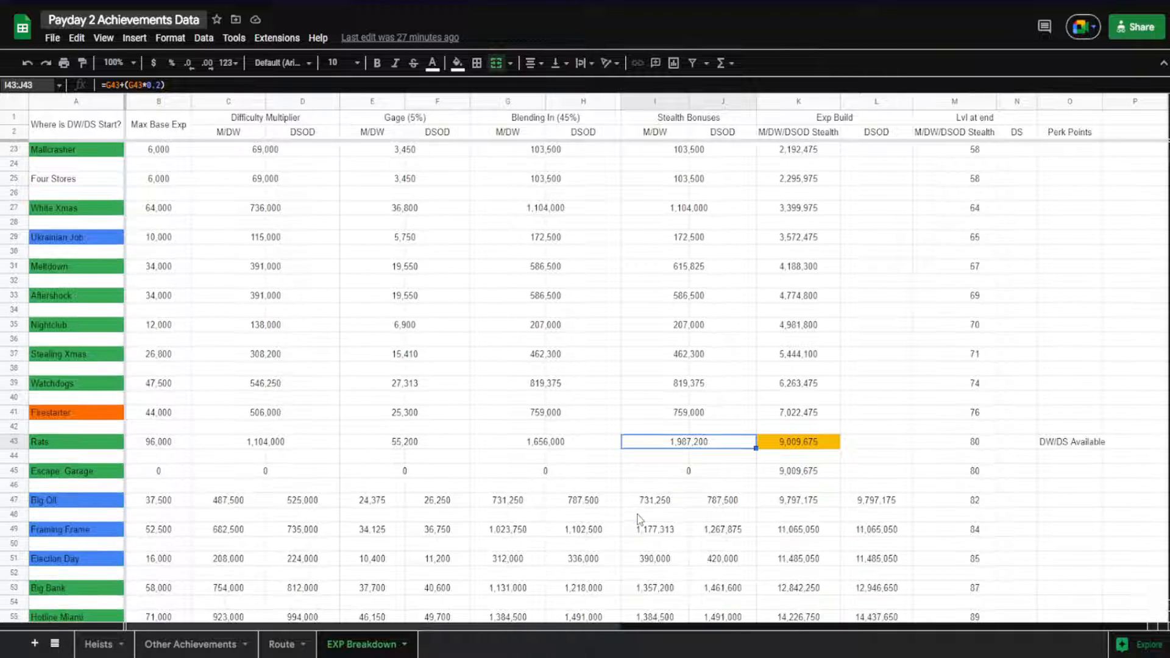
{"action": "scroll", "coordinate": [665, 473], "scroll_direction": "down", "scroll_amount": 2}
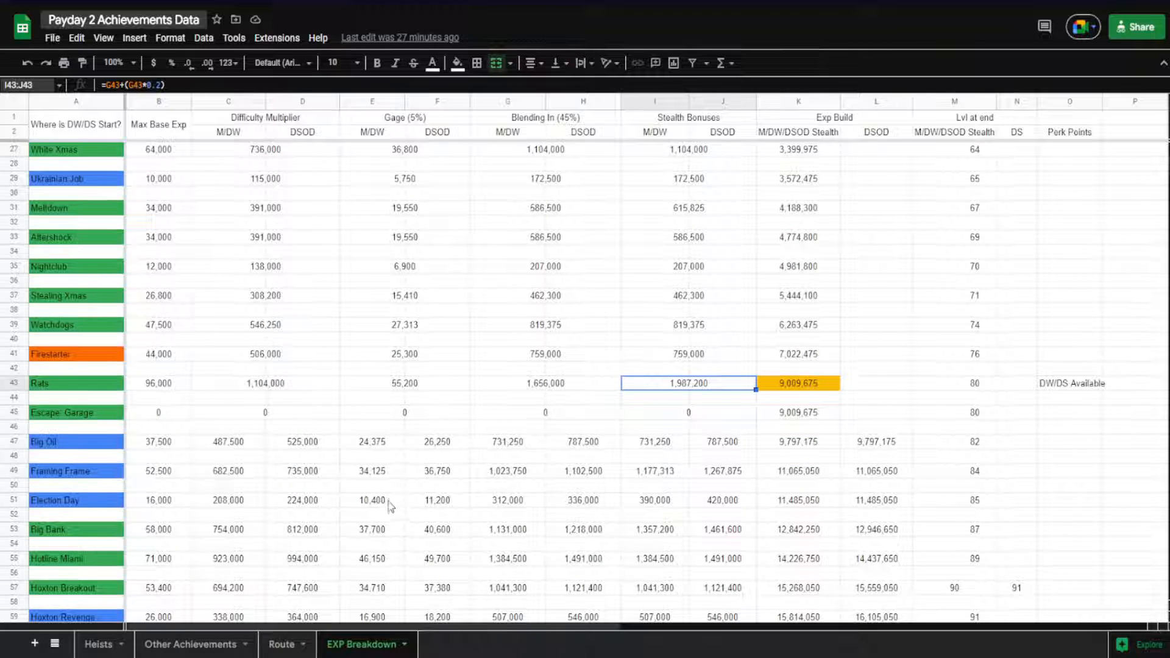
{"action": "scroll", "coordinate": [391, 506], "scroll_direction": "down", "scroll_amount": 1}
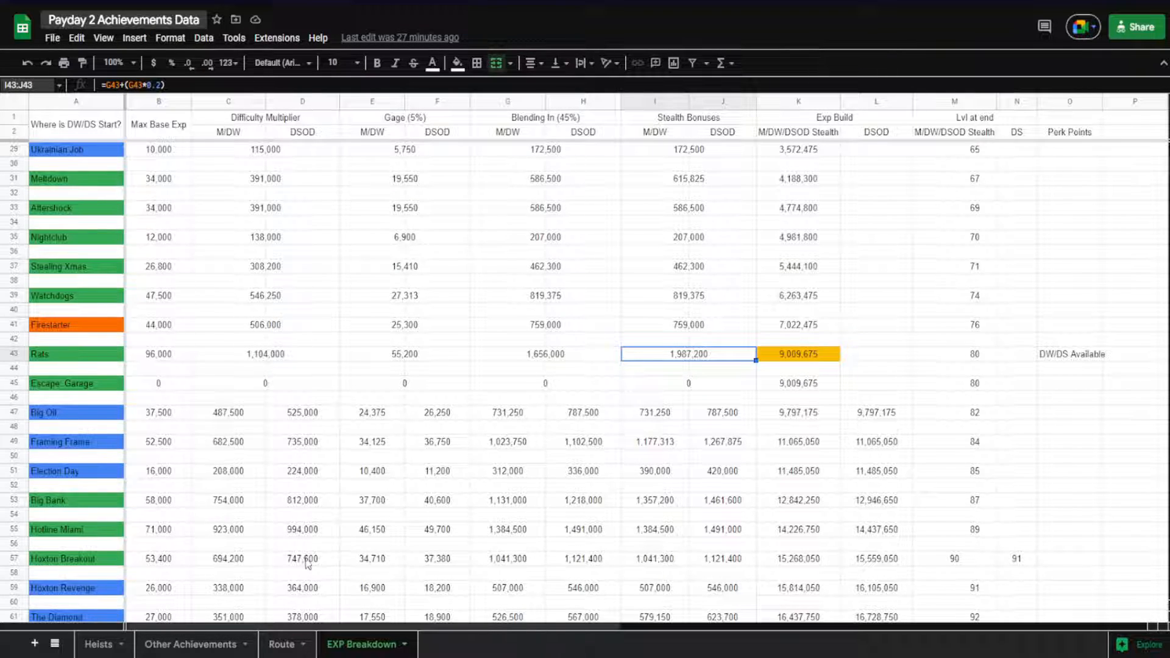
{"action": "left_click", "coordinate": [97, 558]}
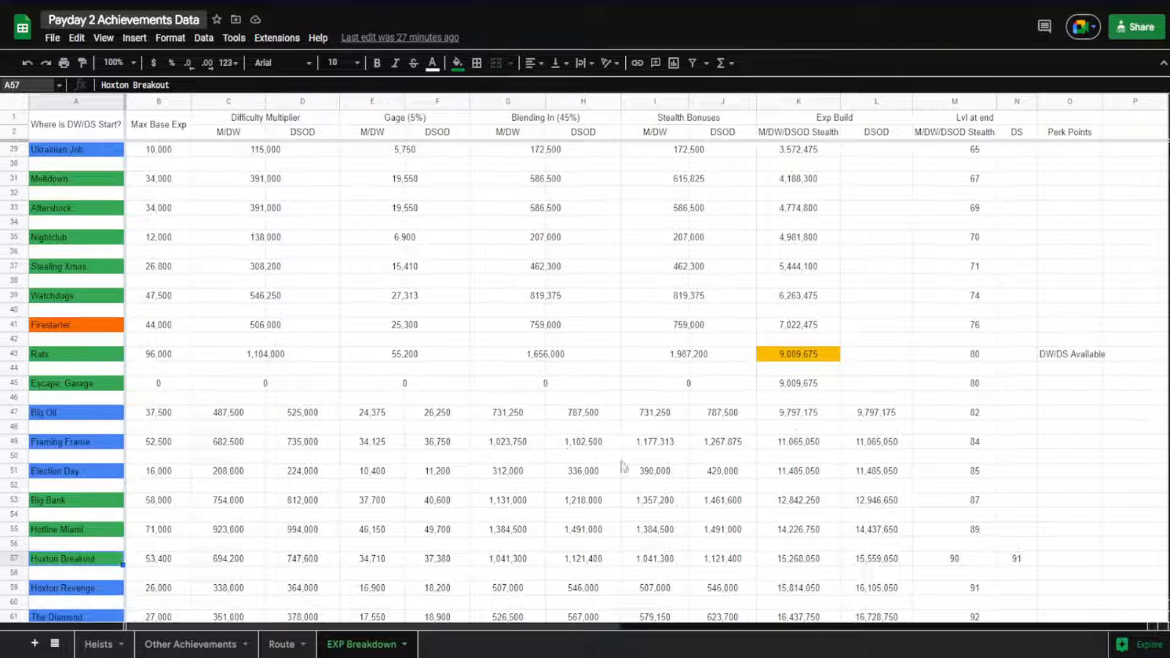
Review the Rats row's formulas from the Difficulty Multiplier across to the cumulative Exp Build
{"action": "scroll", "coordinate": [549, 439], "scroll_direction": "up", "scroll_amount": 4}
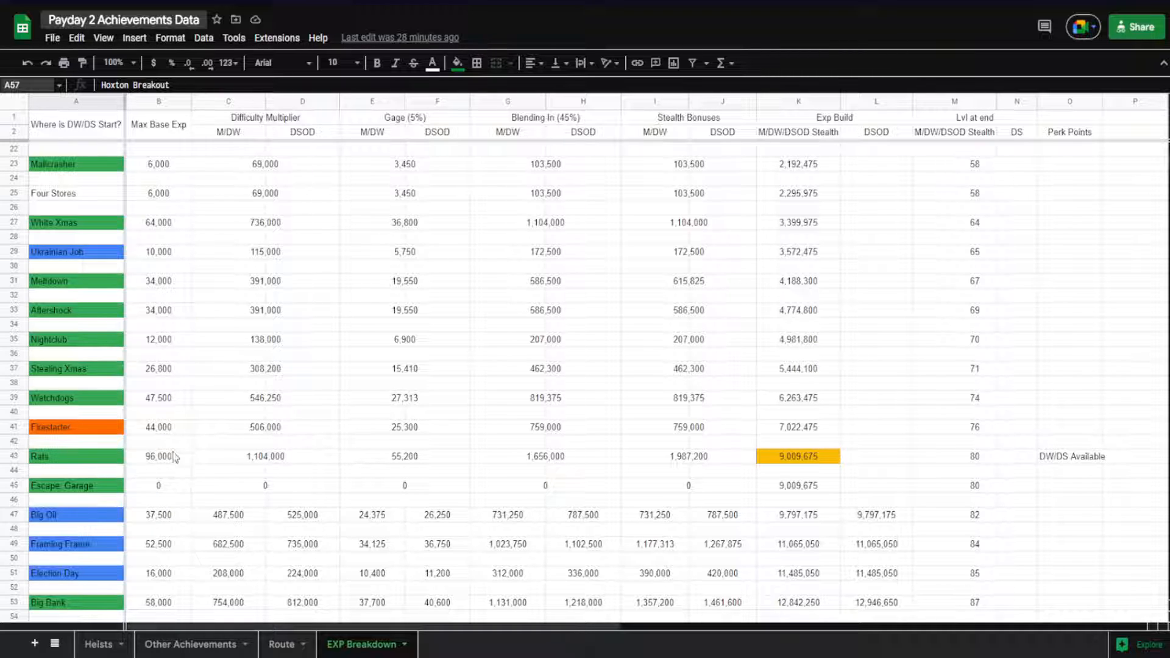
{"action": "left_click", "coordinate": [264, 446]}
{"action": "left_click", "coordinate": [264, 457]}
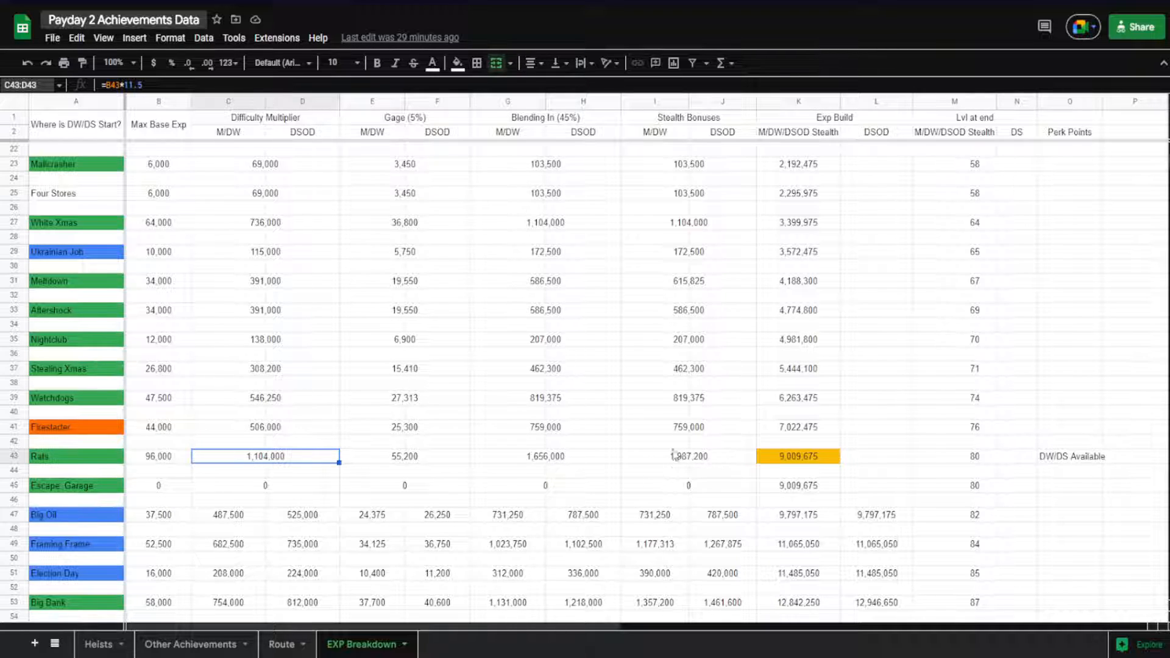
{"action": "key", "text": "Right"}
{"action": "key", "text": "Right"}
{"action": "key", "text": "Right"}
{"action": "key", "text": "Right"}
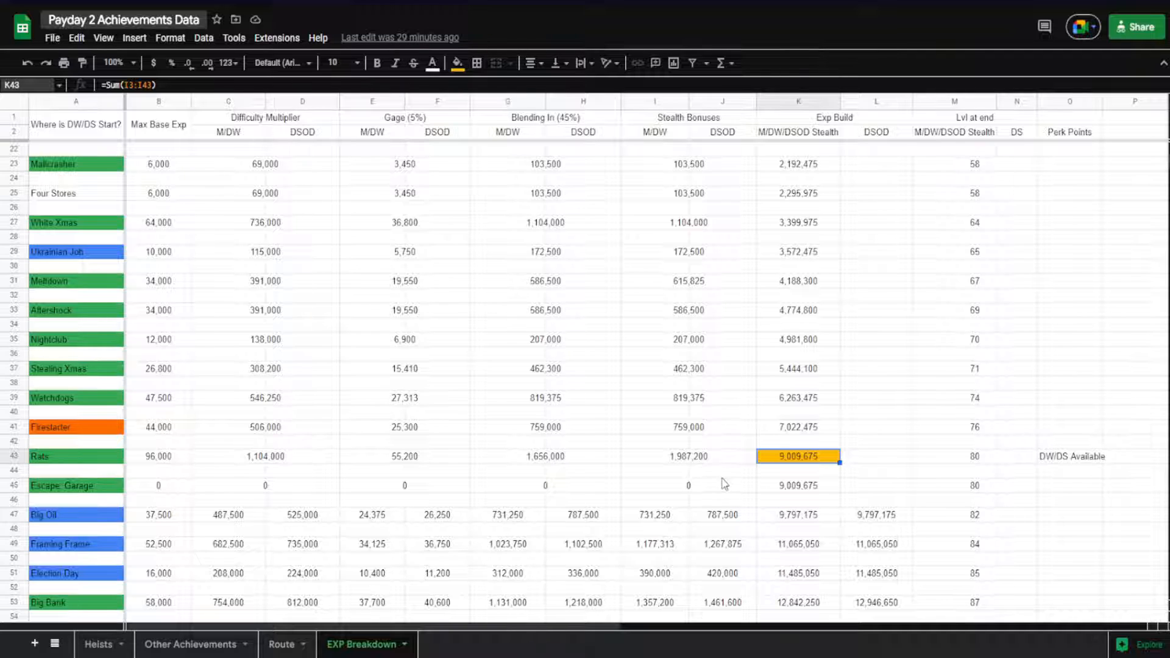
Compare Big Oil's M/DW and DSOD Difficulty Multiplier formulas with the Difficulty Multiplier formula of Rats
{"action": "scroll", "coordinate": [413, 473], "scroll_direction": "down", "scroll_amount": 5}
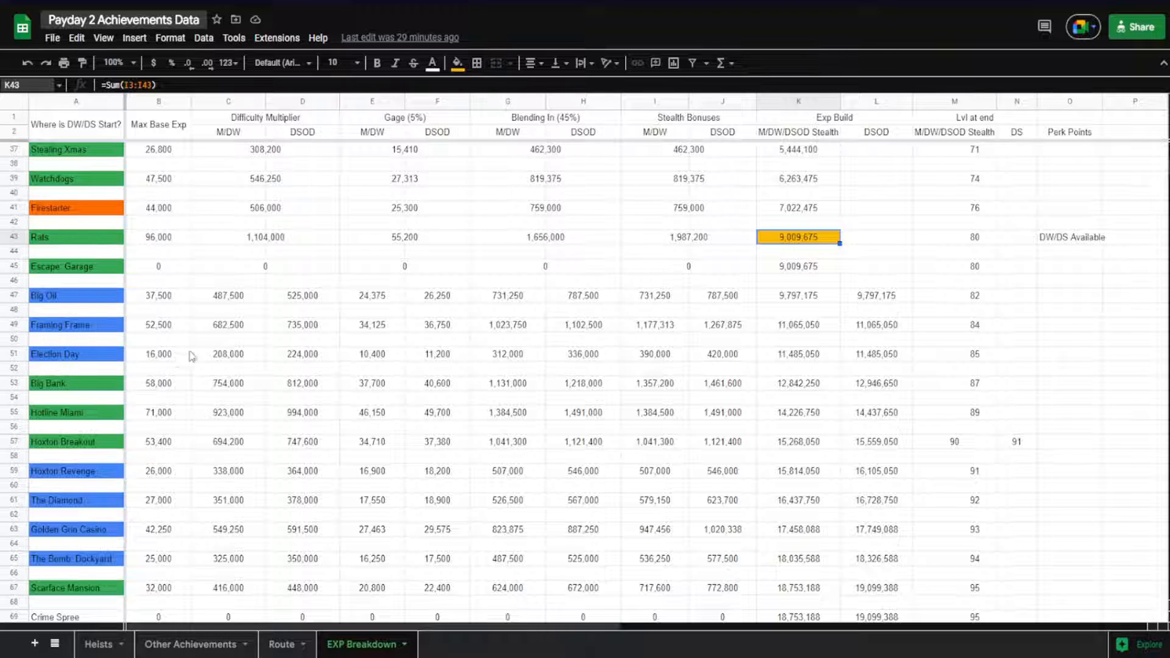
{"action": "left_click", "coordinate": [239, 299]}
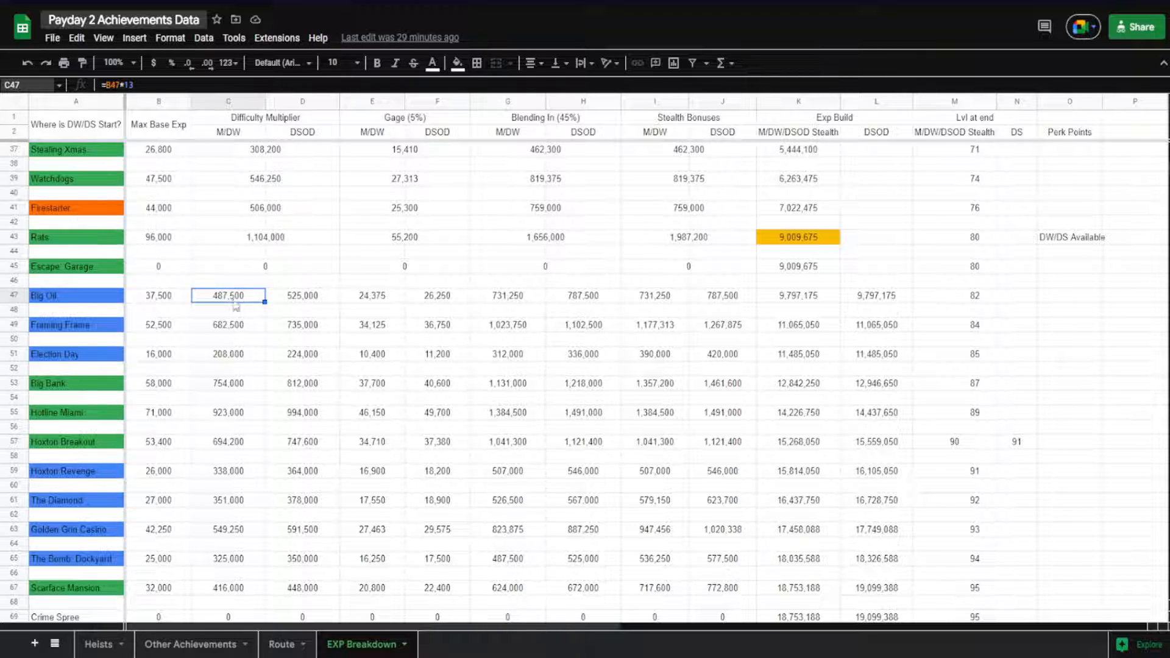
{"action": "left_click", "coordinate": [241, 240]}
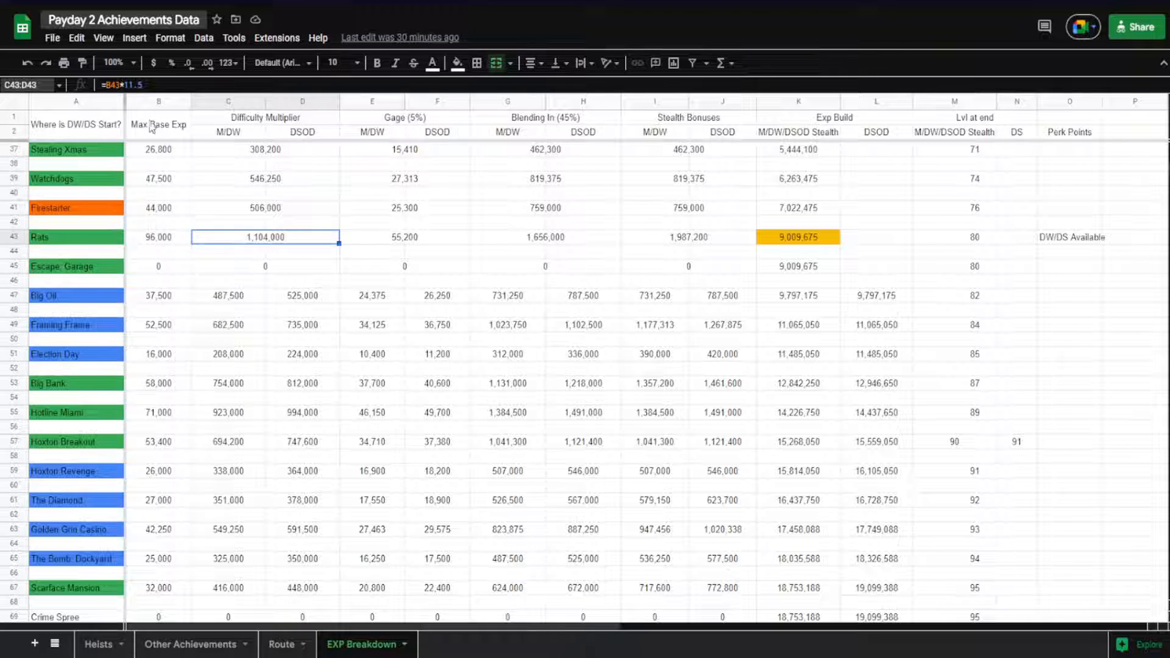
{"action": "left_click", "coordinate": [229, 297]}
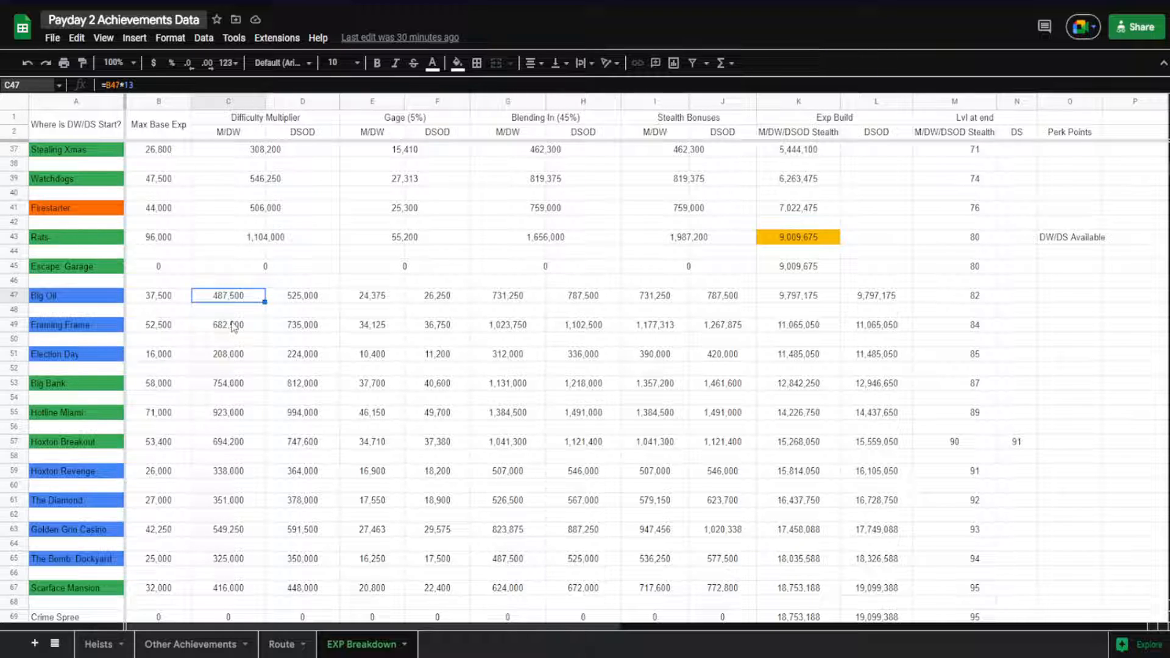
{"action": "left_click", "coordinate": [329, 300]}
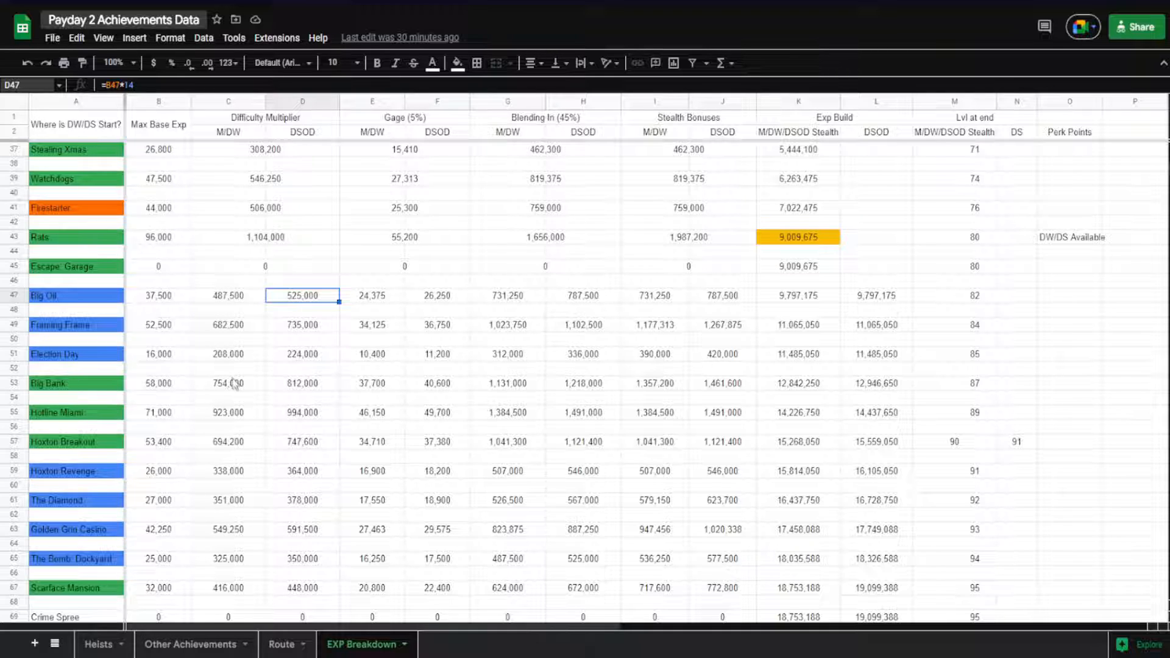
Inspect Big Oil's M/DW and DSOD Gage formulas and their referenced cells, plus Election Day's M/DW Gage formula
{"action": "left_click", "coordinate": [369, 297]}
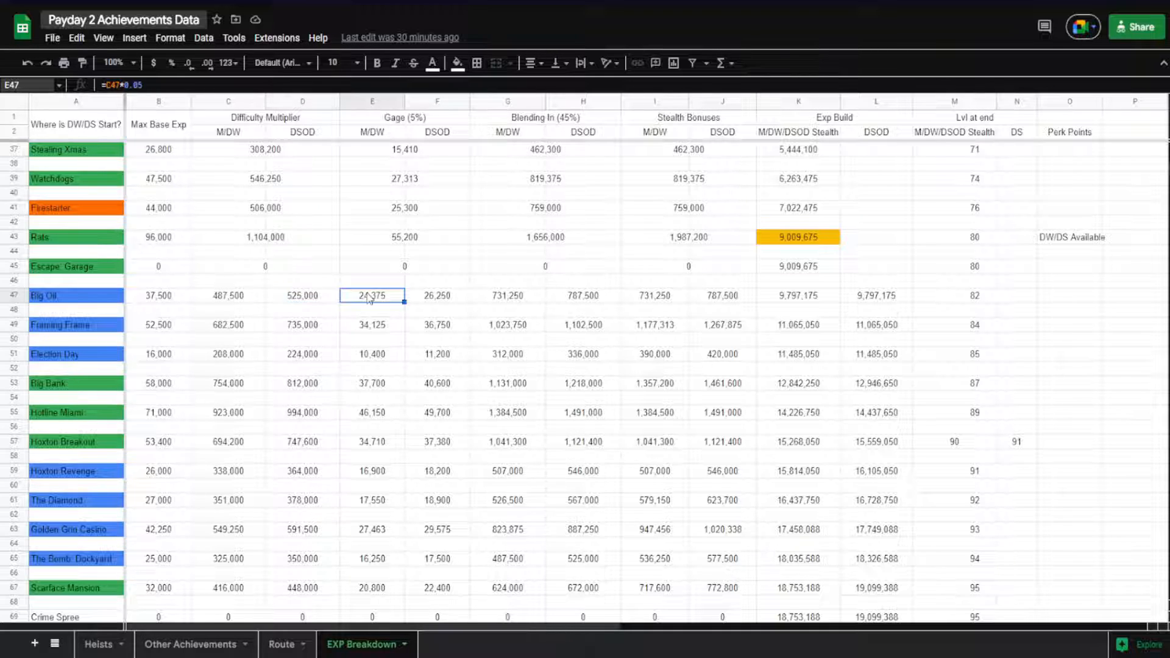
{"action": "left_click", "coordinate": [437, 298]}
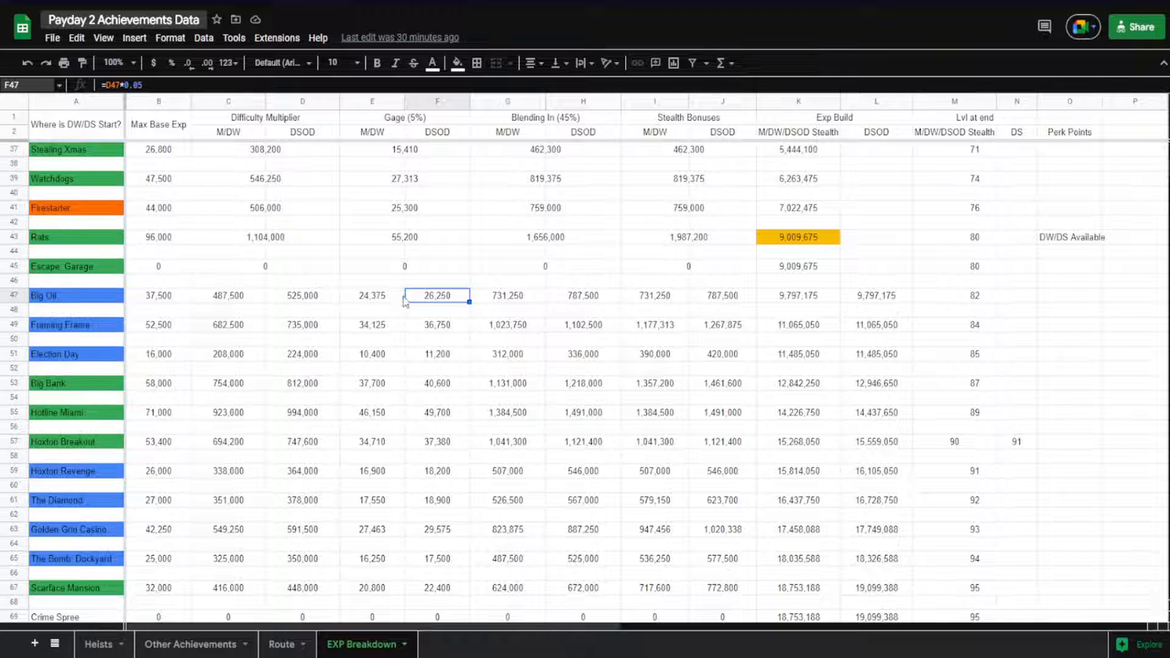
{"action": "double_click", "coordinate": [433, 298]}
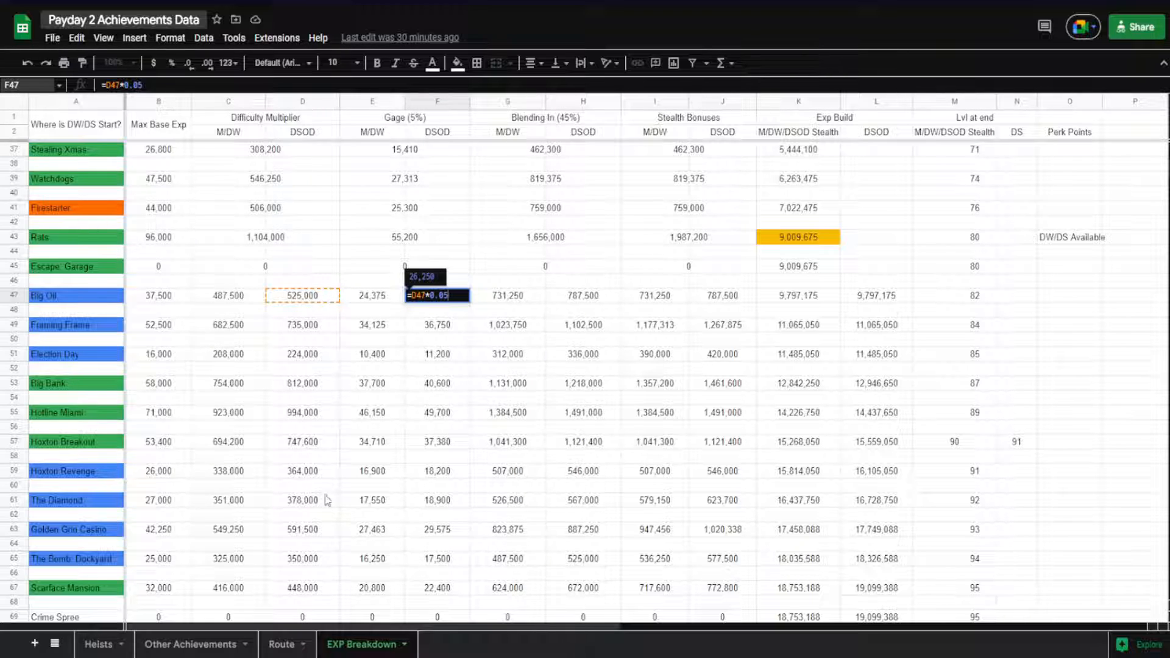
{"action": "double_click", "coordinate": [376, 297]}
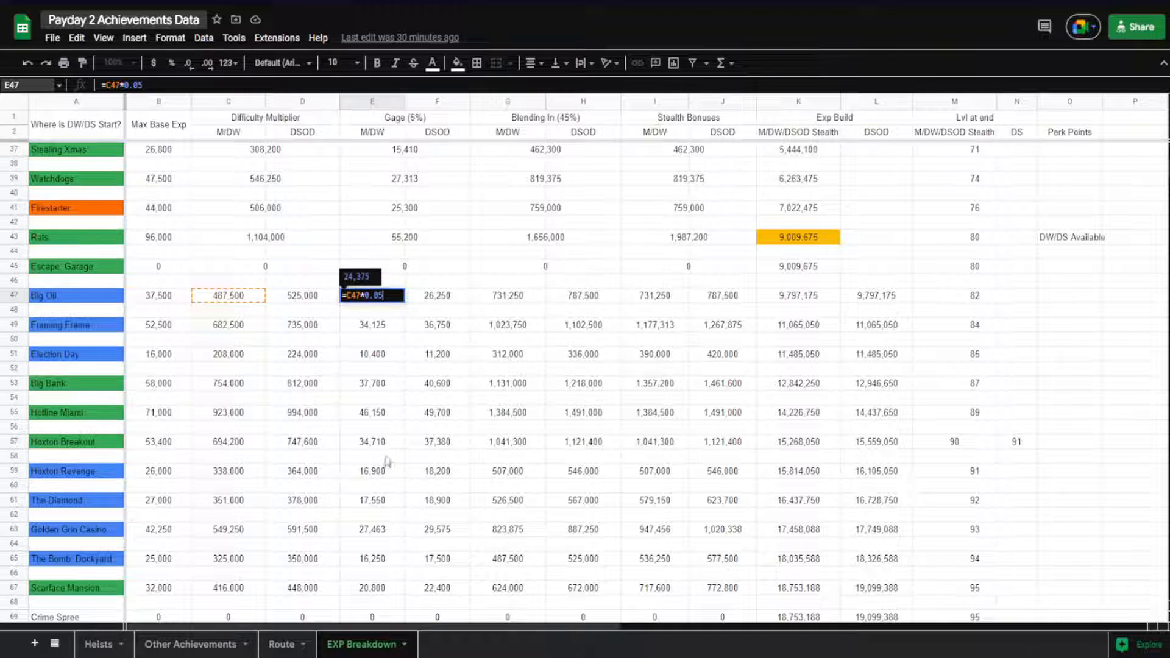
{"action": "left_click", "coordinate": [395, 360]}
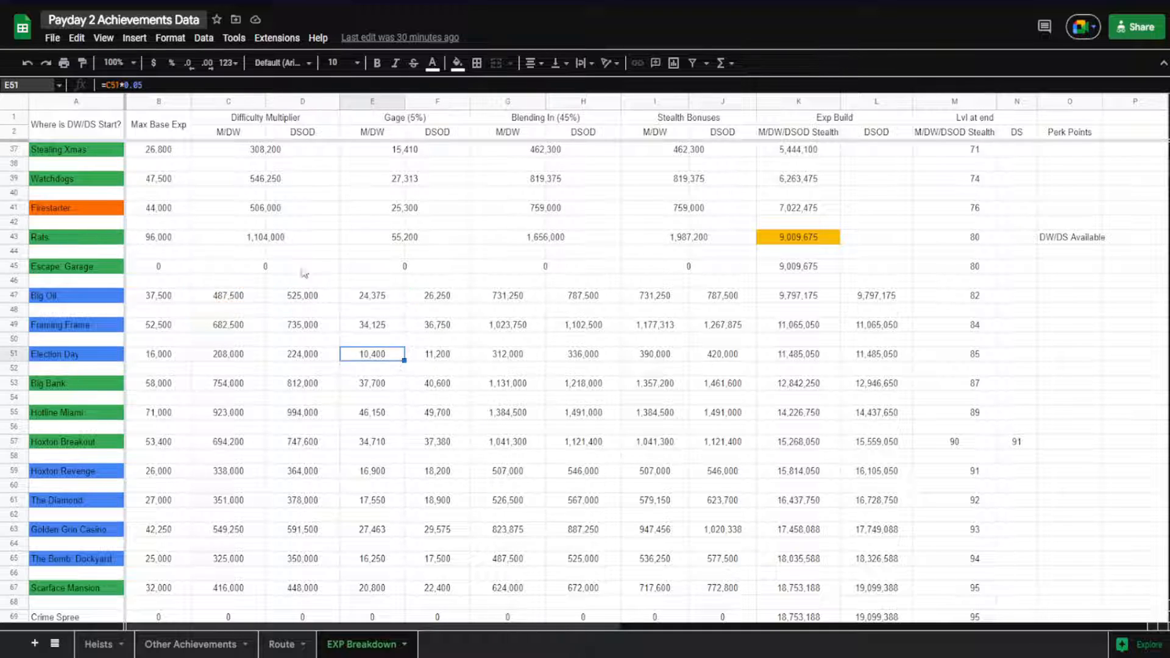
Examine how Big Oil's M/DW Blending In value is calculated from its Difficulty Multiplier and Gage cells
{"action": "left_click", "coordinate": [512, 308]}
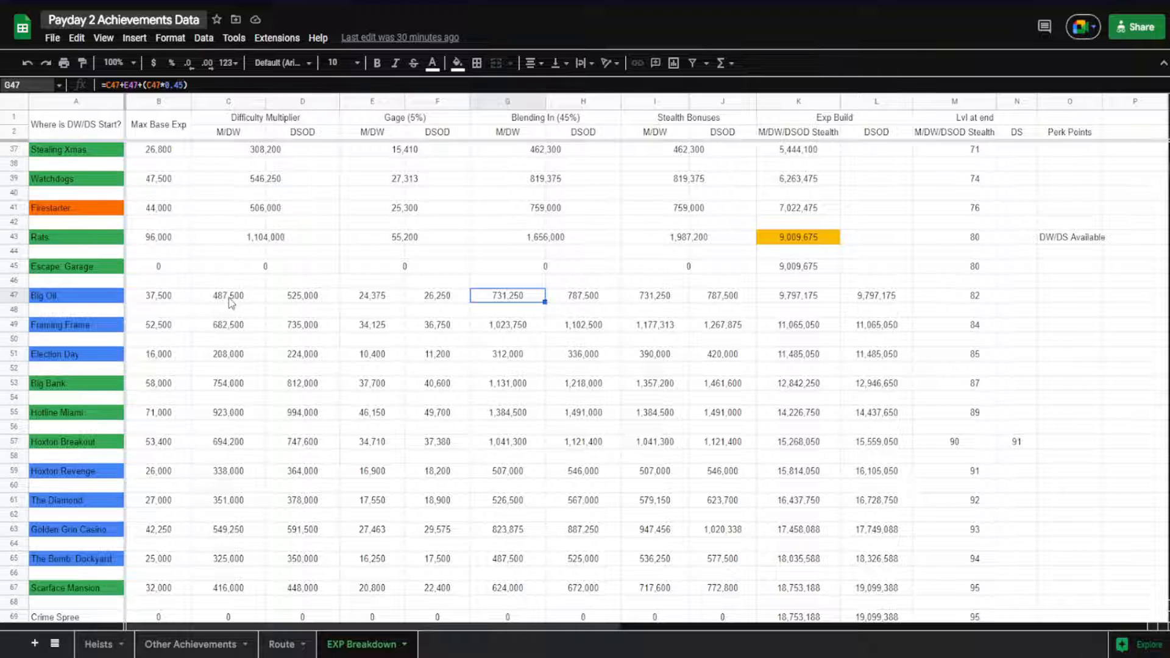
{"action": "left_click_drag", "start_coordinate": [231, 297], "coordinate": [467, 300]}
{"action": "left_click", "coordinate": [491, 297]}
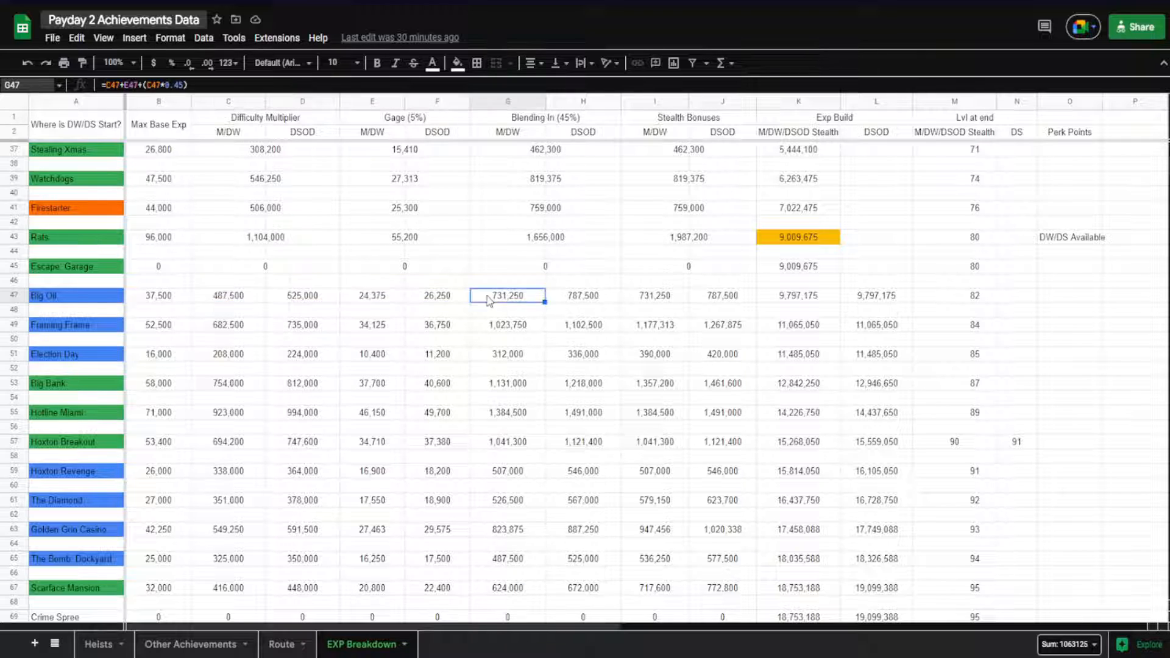
Compare the Stealth Bonuses formulas of Big Oil, Framing Frame, Election Day and Big Bank, and check Election Day's Max Base Exp
{"action": "left_click", "coordinate": [646, 300]}
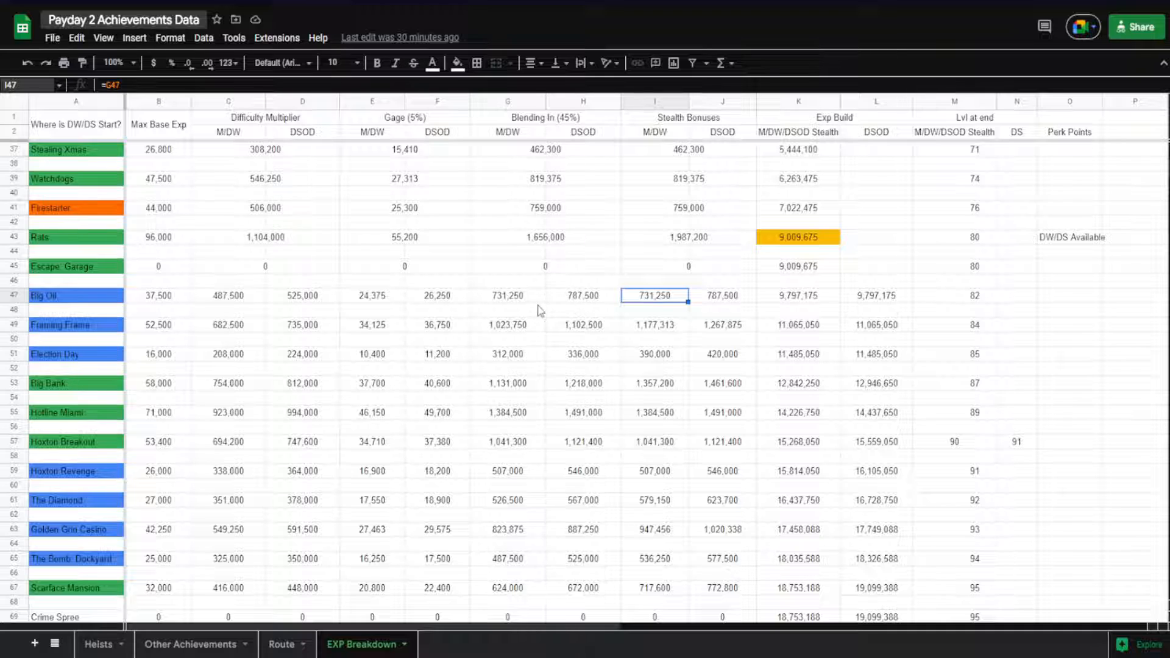
{"action": "left_click", "coordinate": [649, 334]}
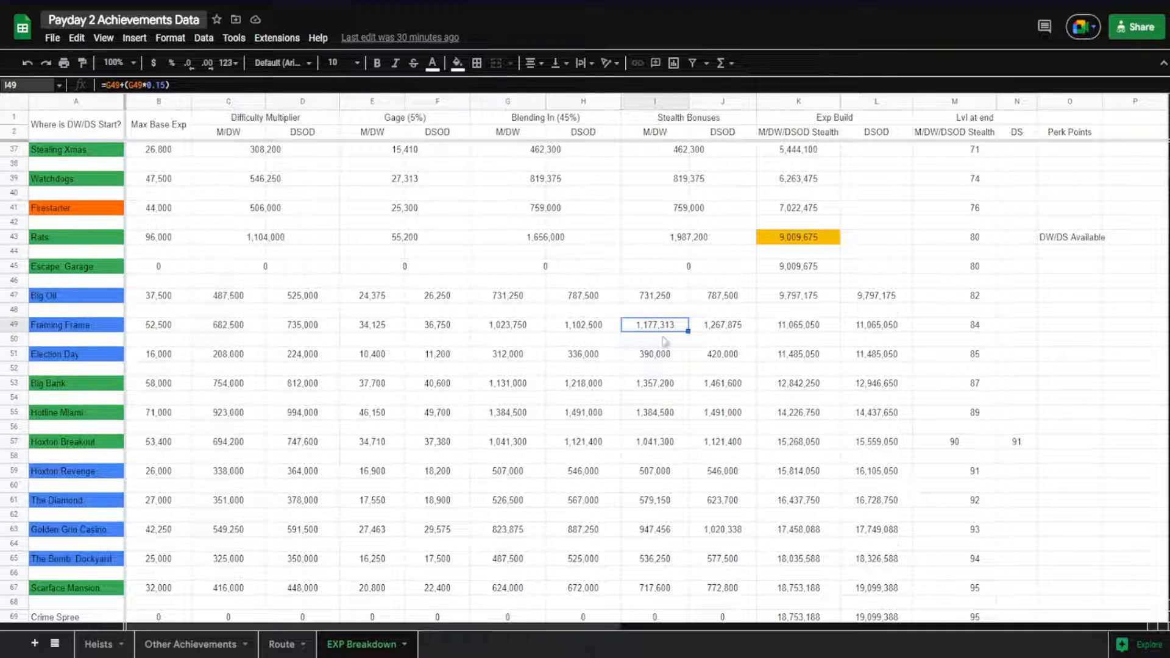
{"action": "left_click", "coordinate": [648, 357]}
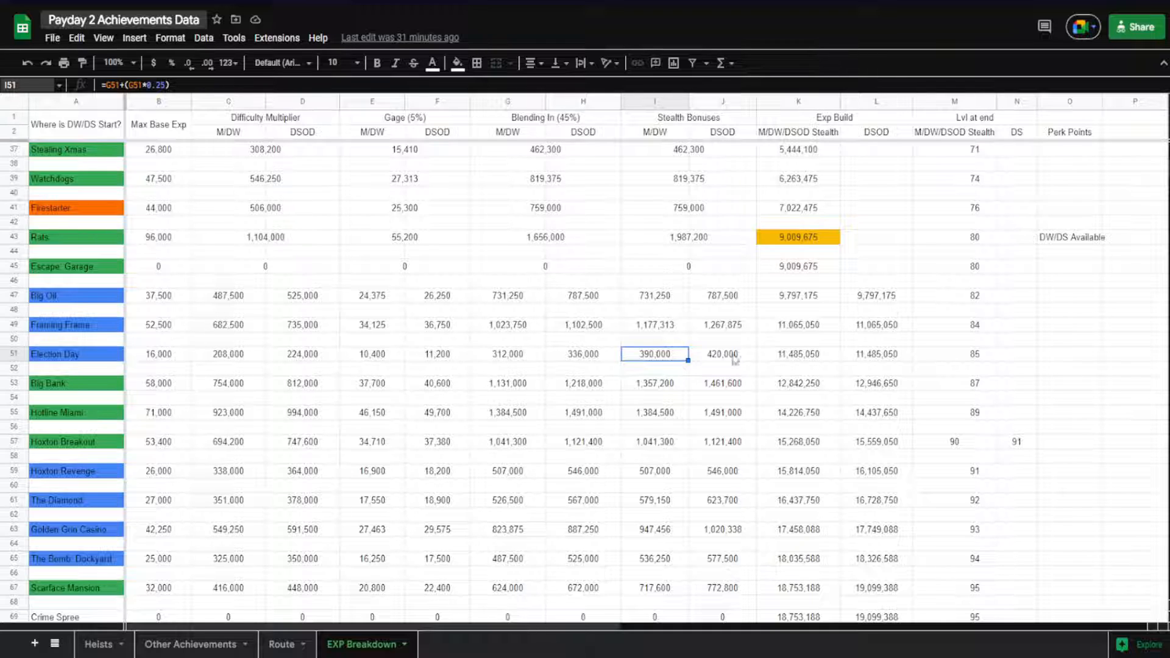
{"action": "left_click", "coordinate": [168, 357]}
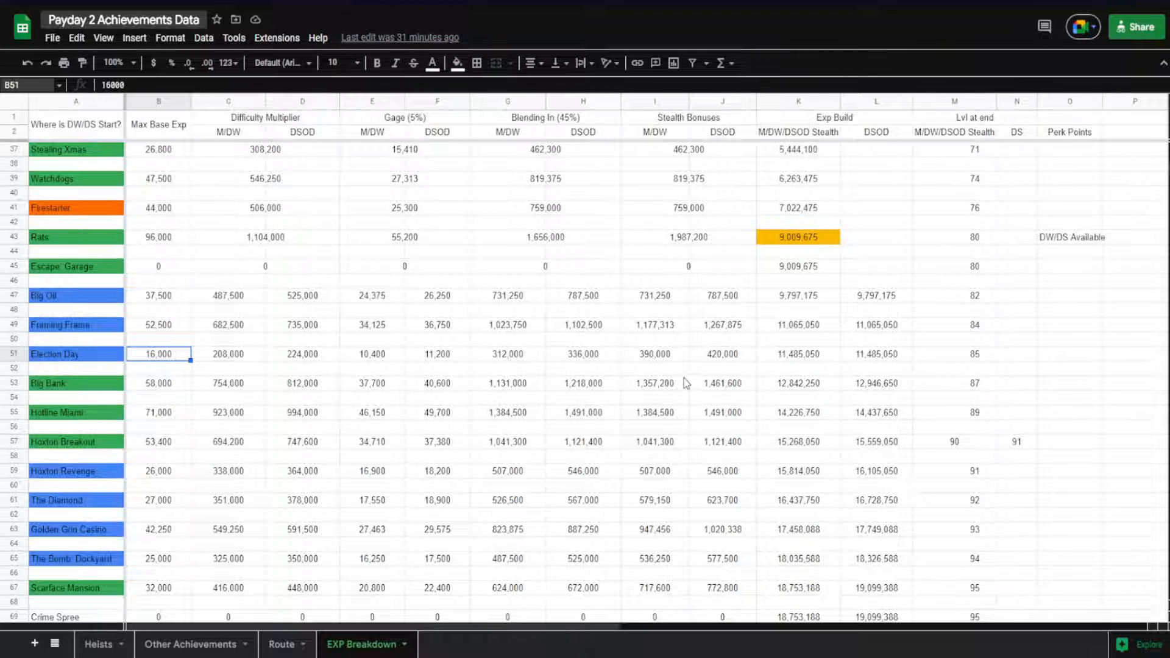
{"action": "left_click", "coordinate": [663, 391]}
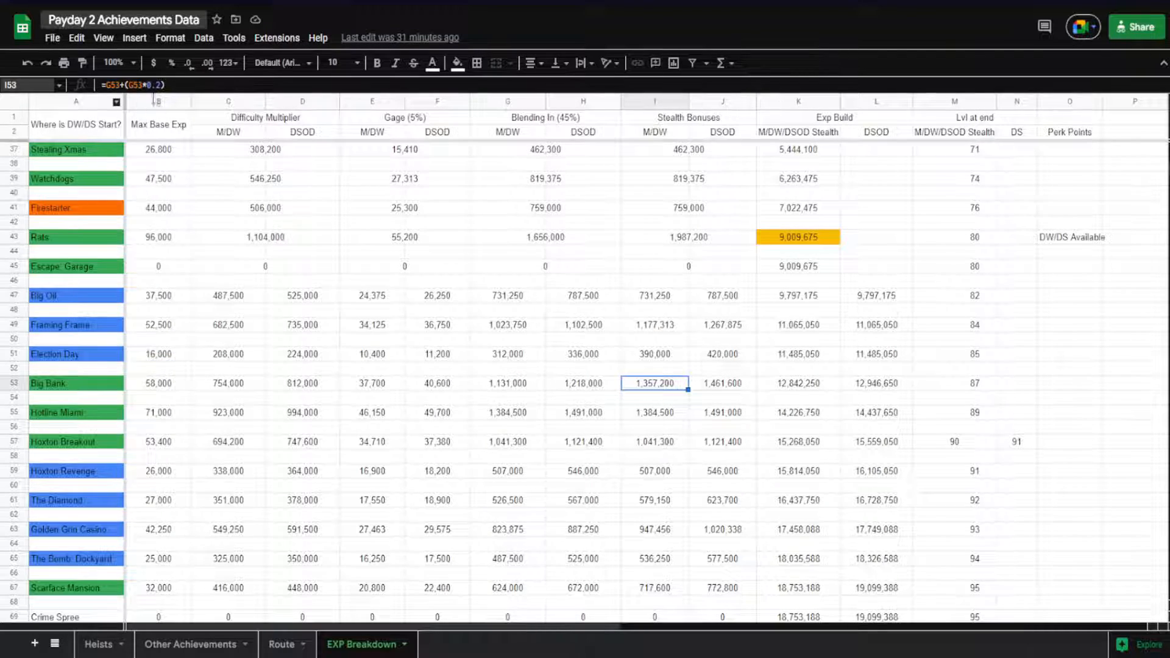
{"action": "left_click", "coordinate": [658, 355]}
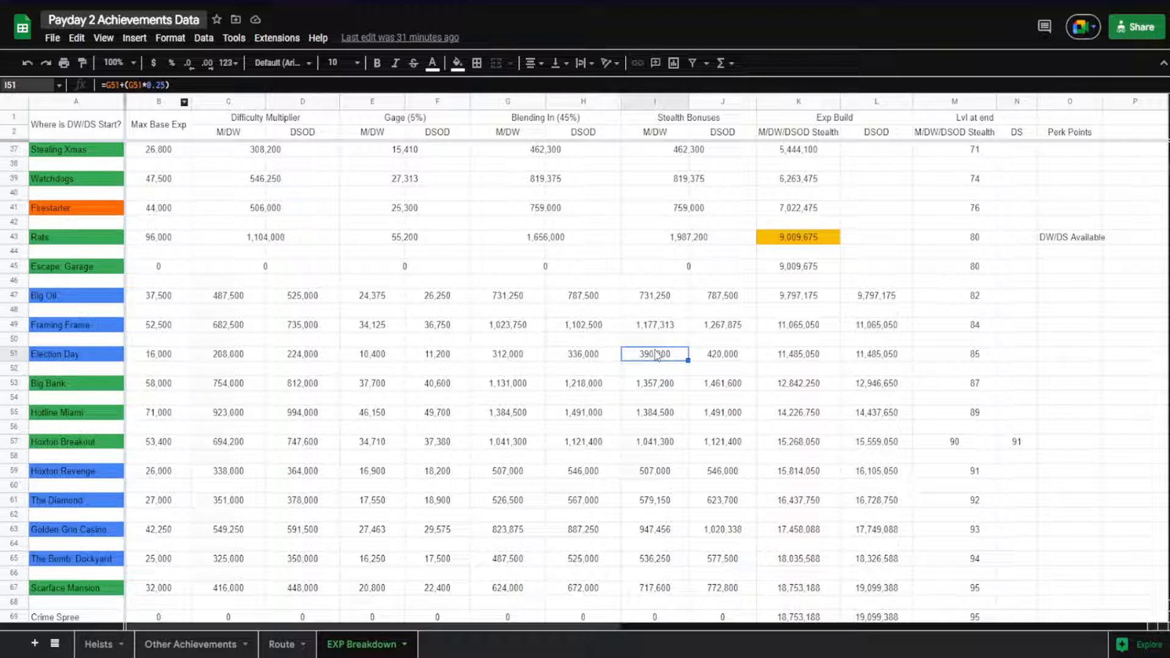
{"action": "left_click", "coordinate": [735, 357]}
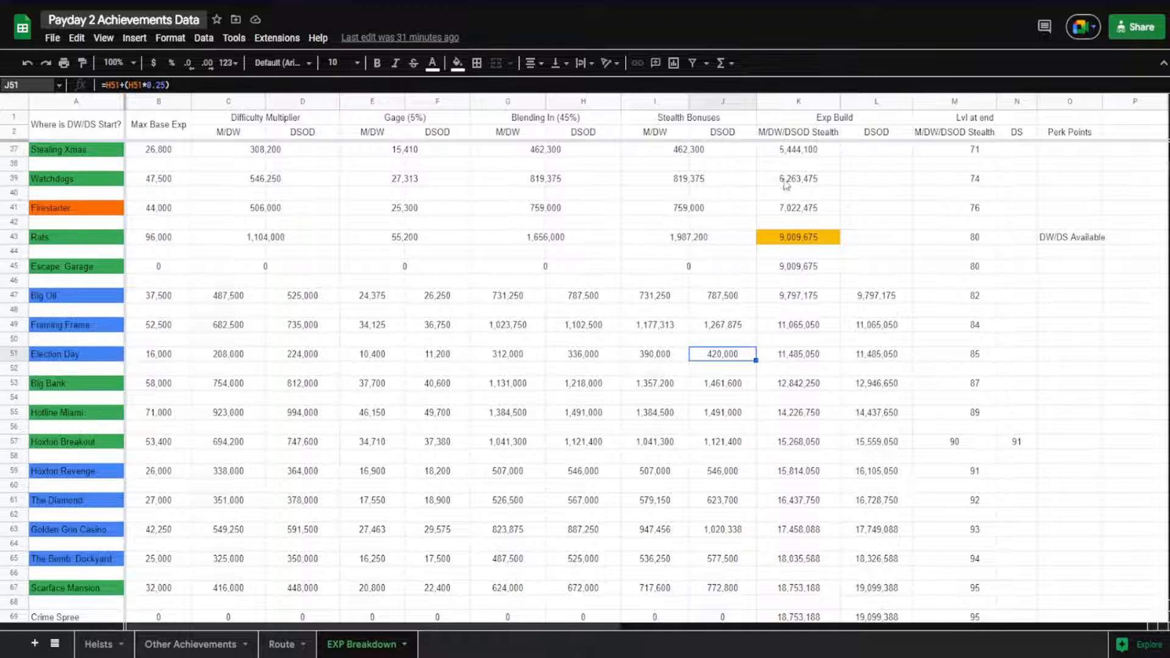
Compare the M/DW/DSOD Stealth Exp Build formulas of Escape: Garage, Big Oil and Framing Frame
{"action": "left_click", "coordinate": [778, 300]}
{"action": "left_click", "coordinate": [783, 328]}
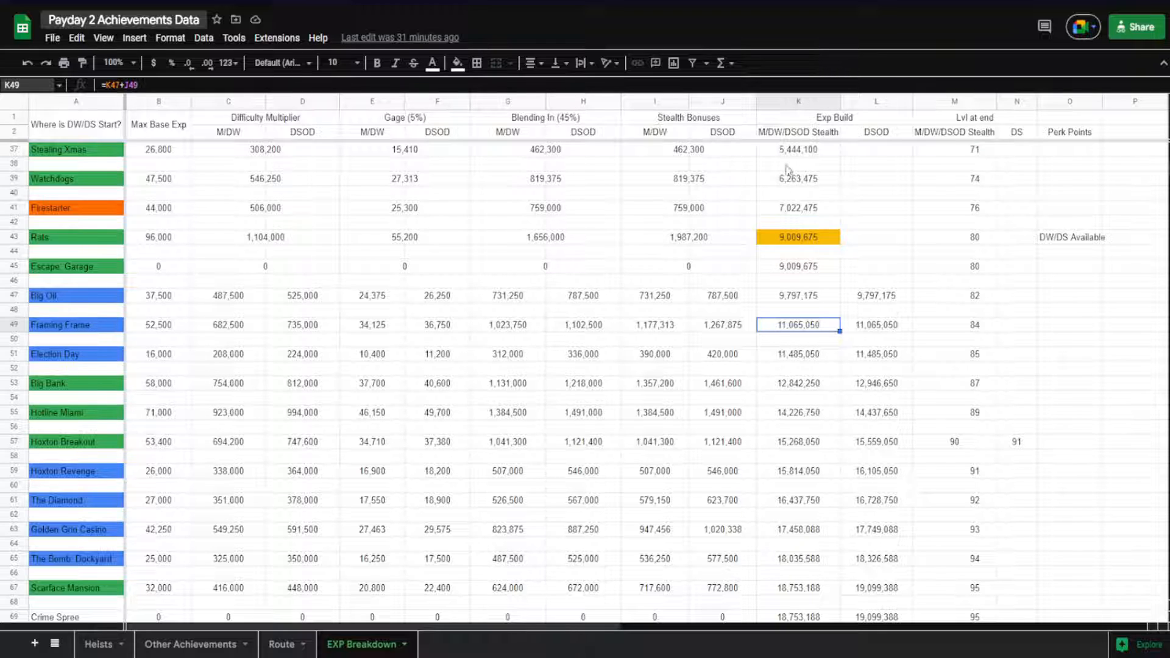
{"action": "left_click", "coordinate": [784, 274]}
{"action": "left_click", "coordinate": [784, 303]}
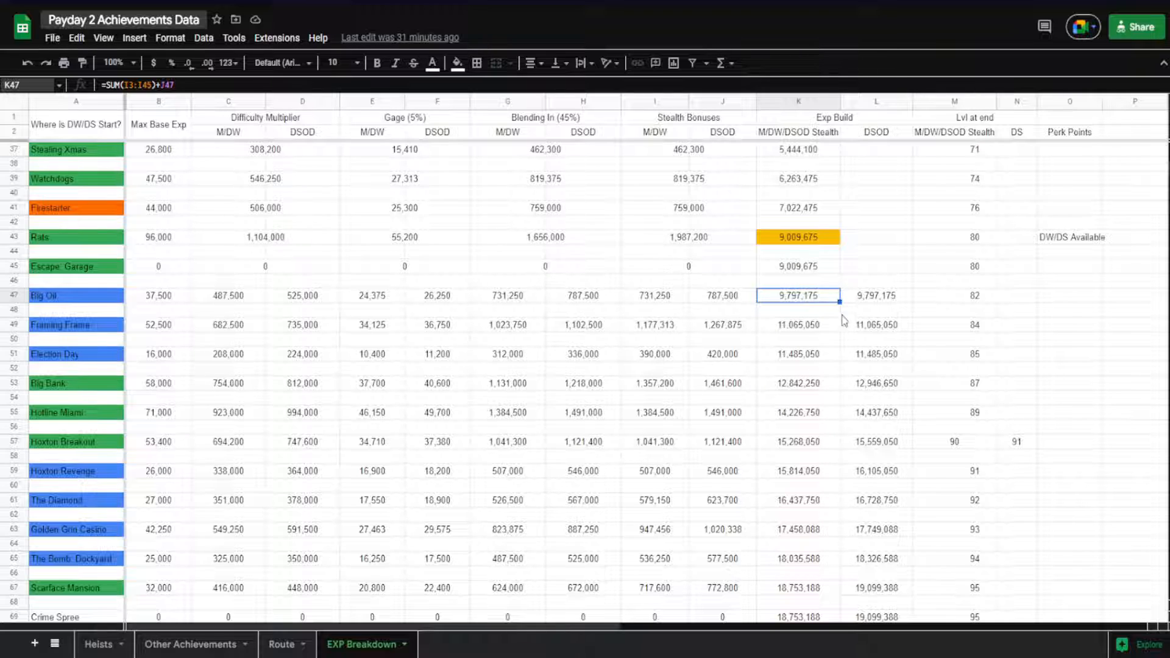
Open the M/DW/DSOD Stealth Exp Build formulas of Big Oil, Framing Frame and Big Bank to trace their referenced cells
{"action": "double_click", "coordinate": [770, 296]}
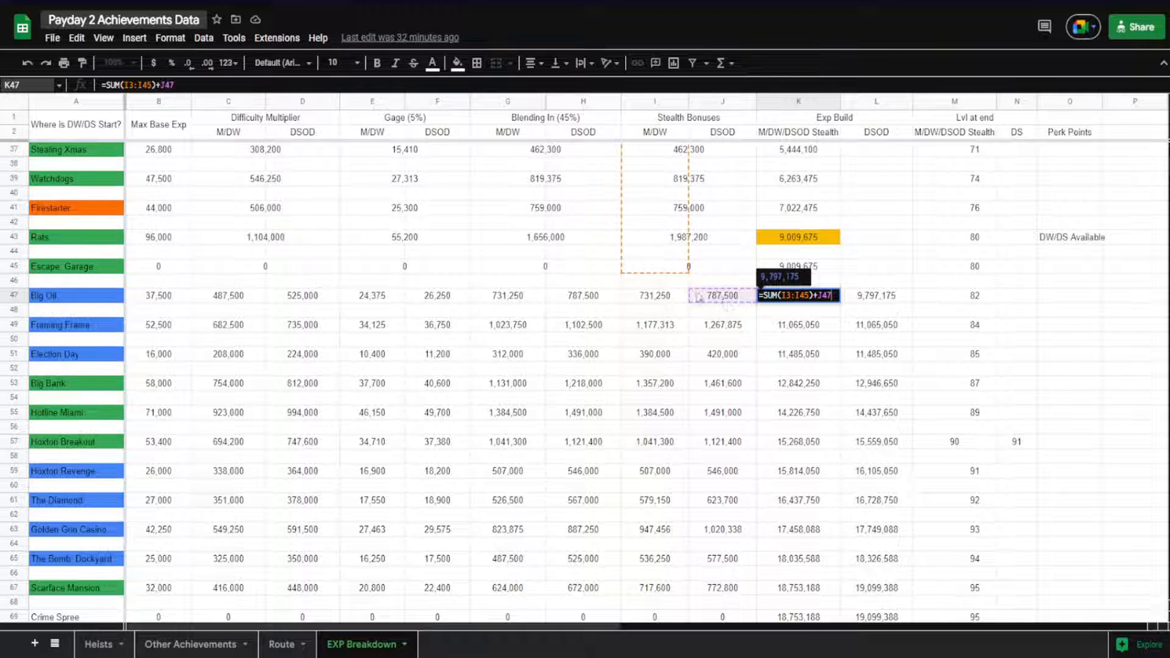
{"action": "left_click", "coordinate": [788, 329]}
{"action": "double_click", "coordinate": [774, 331]}
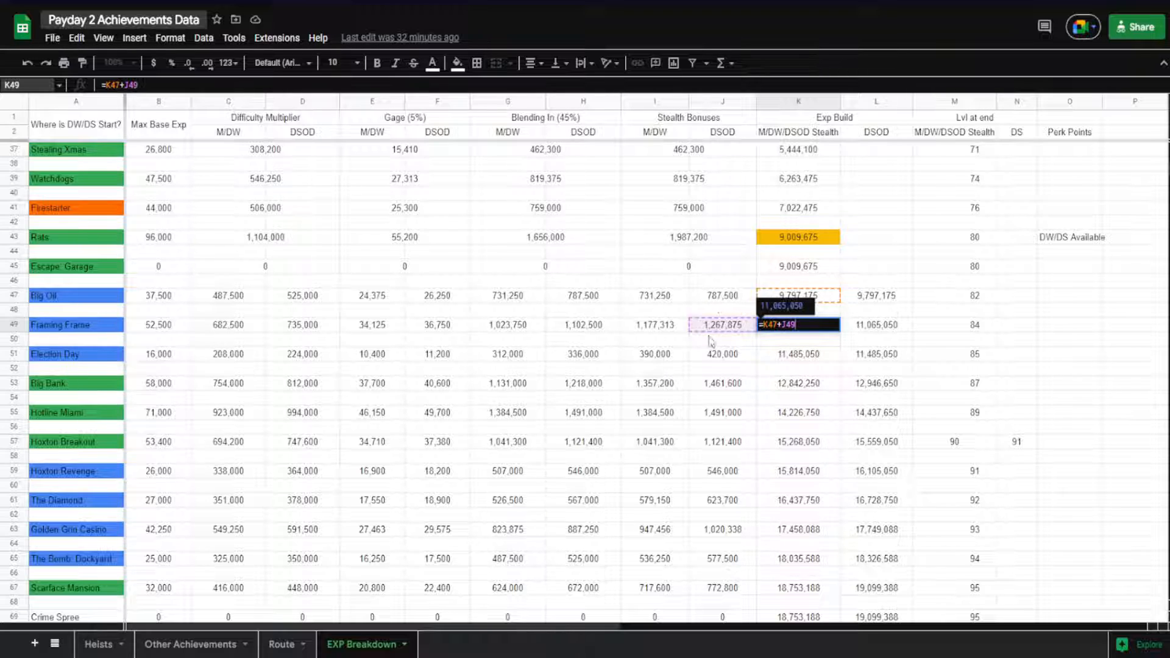
{"action": "double_click", "coordinate": [794, 384]}
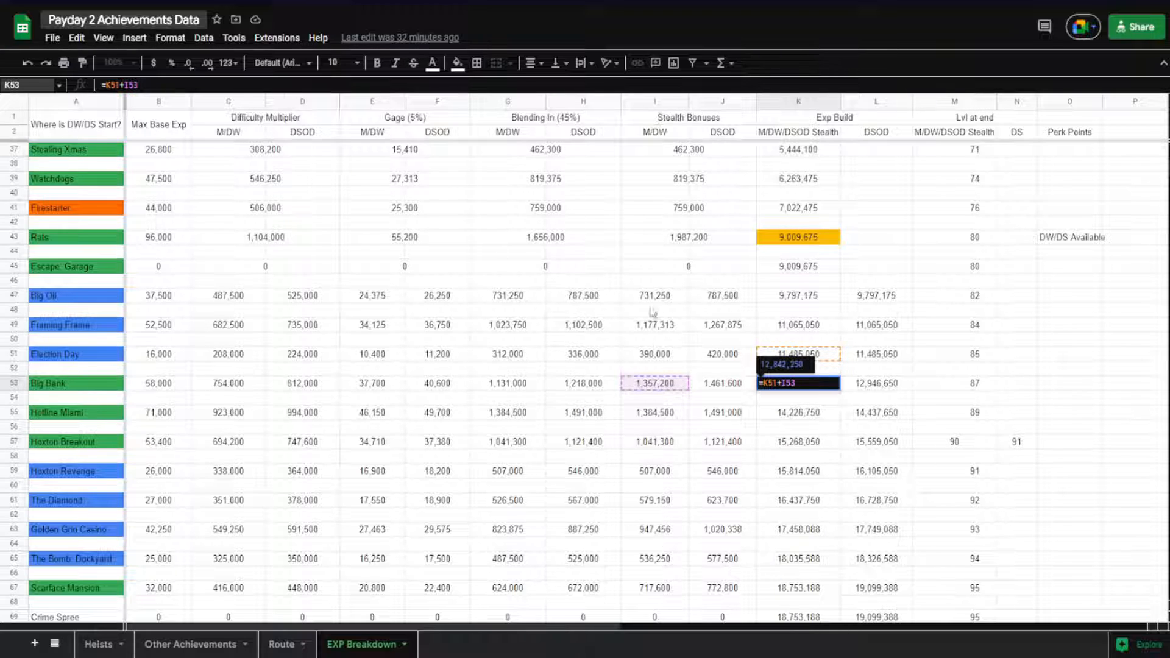
Check Hotline Miami's M/DW/DSOD Stealth Exp Build formula and trace the DSOD Exp Build formulas of Big Oil and Framing Frame to their DSOD Stealth Bonuses
{"action": "key", "text": "Return"}
{"action": "left_click", "coordinate": [793, 413]}
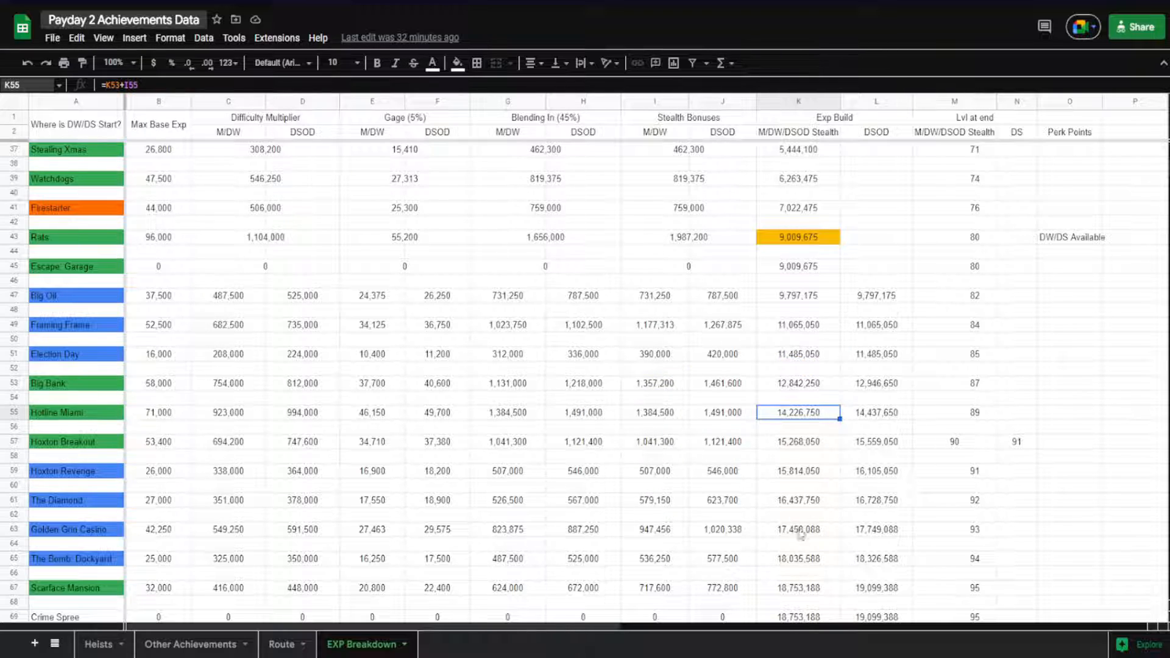
{"action": "left_click", "coordinate": [872, 297]}
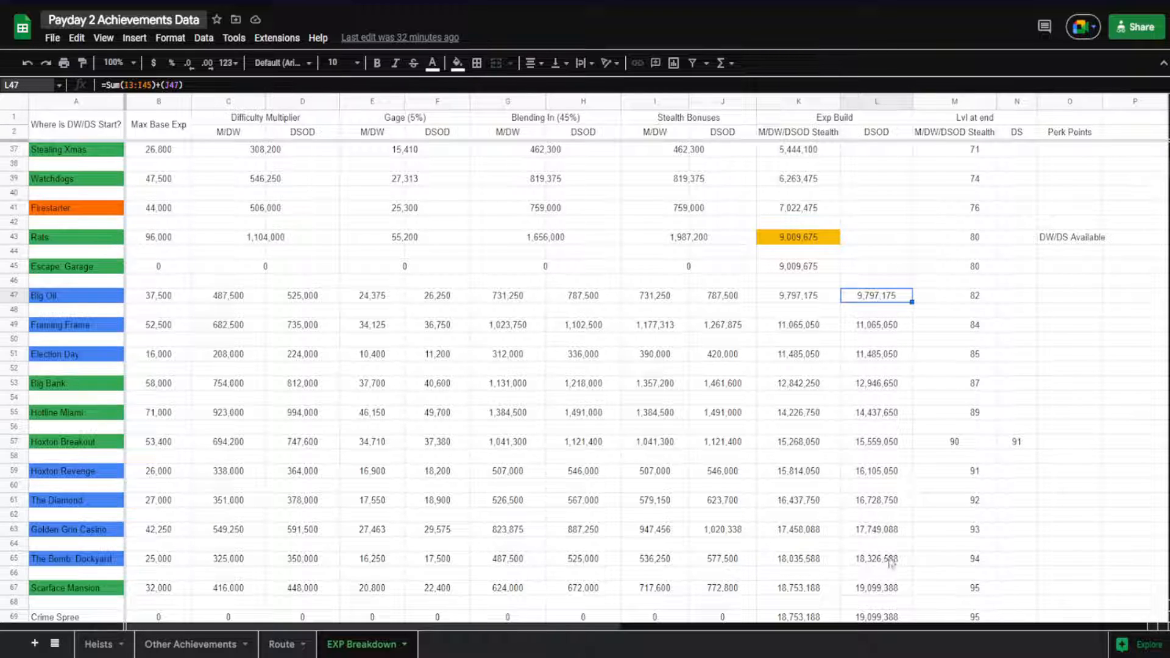
{"action": "double_click", "coordinate": [854, 325]}
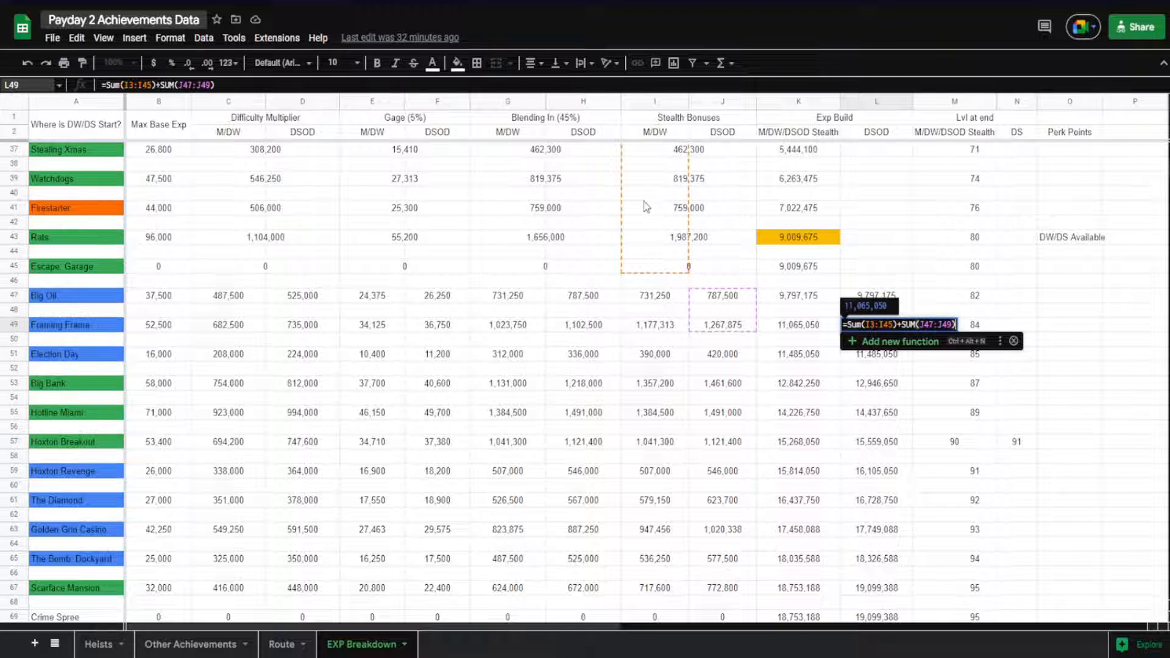
{"action": "left_click", "coordinate": [716, 300]}
{"action": "key", "text": "Down"}
{"action": "key", "text": "Down"}
{"action": "key", "text": "Down"}
{"action": "key", "text": "Down"}
{"action": "key", "text": "Down"}
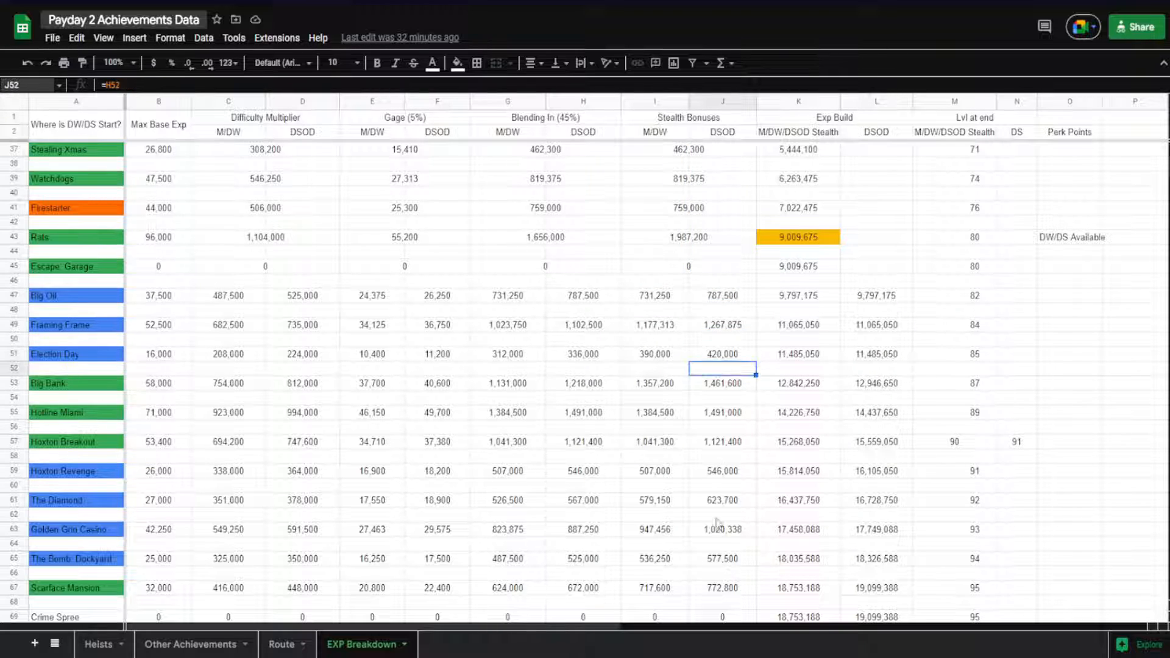
Compare the ranges summed in the DSOD Exp Build formulas of The Bomb: Dockyard, Scarface Mansion and Hoxton Revenge
{"action": "double_click", "coordinate": [871, 560]}
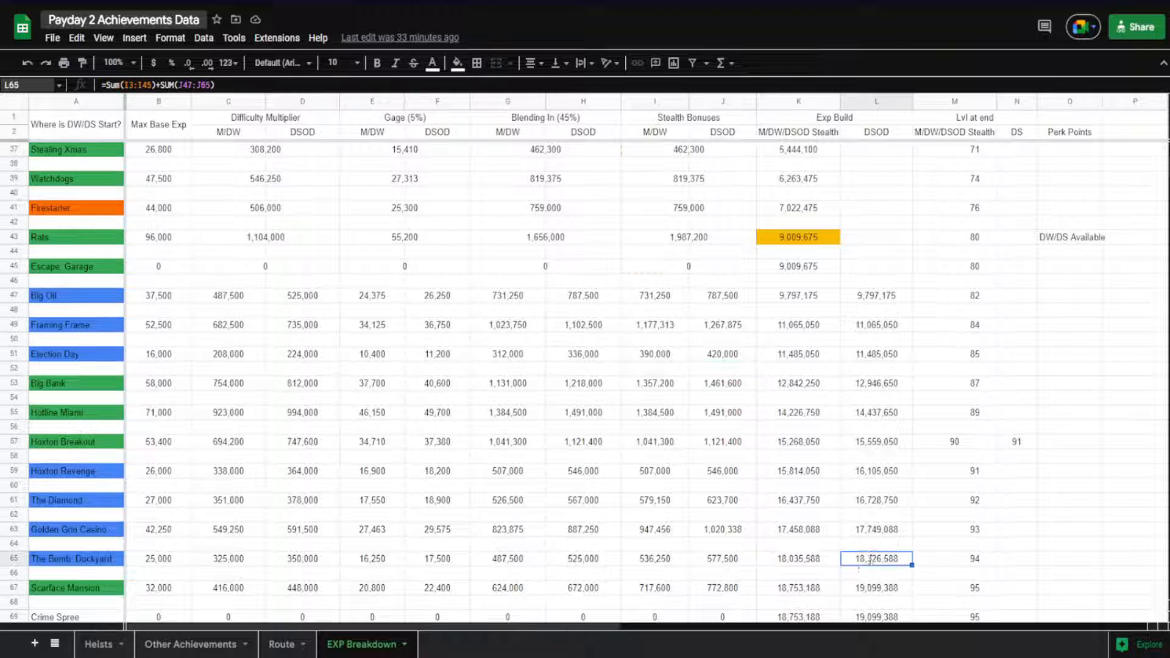
{"action": "key", "text": "Return"}
{"action": "key", "text": "Down"}
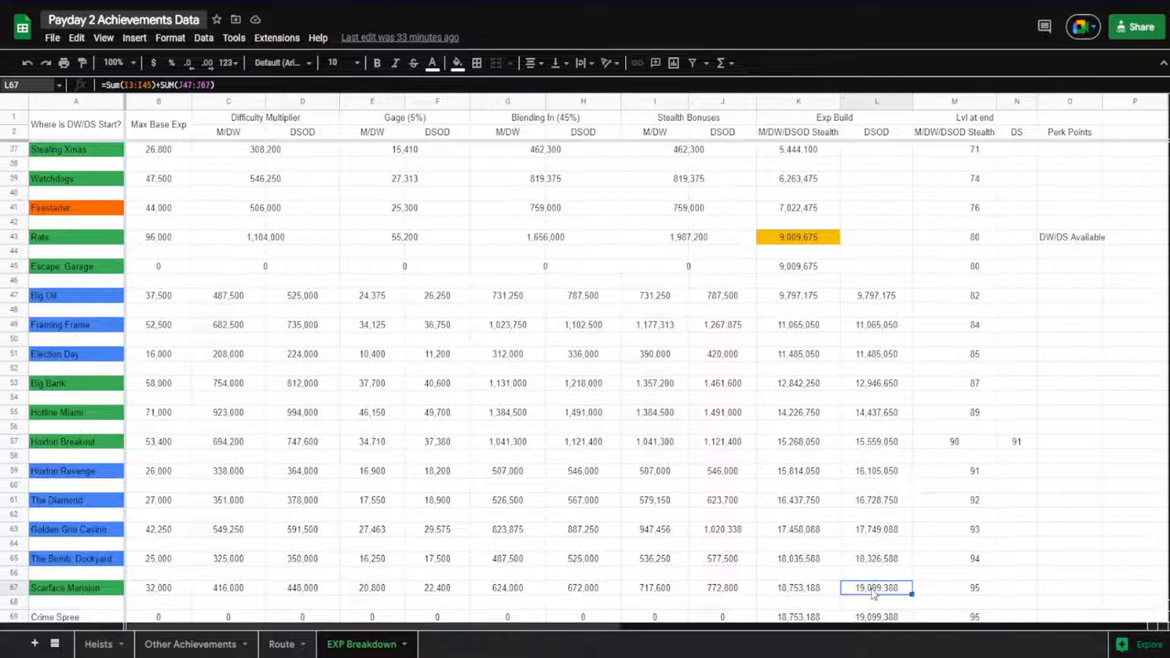
{"action": "double_click", "coordinate": [871, 561]}
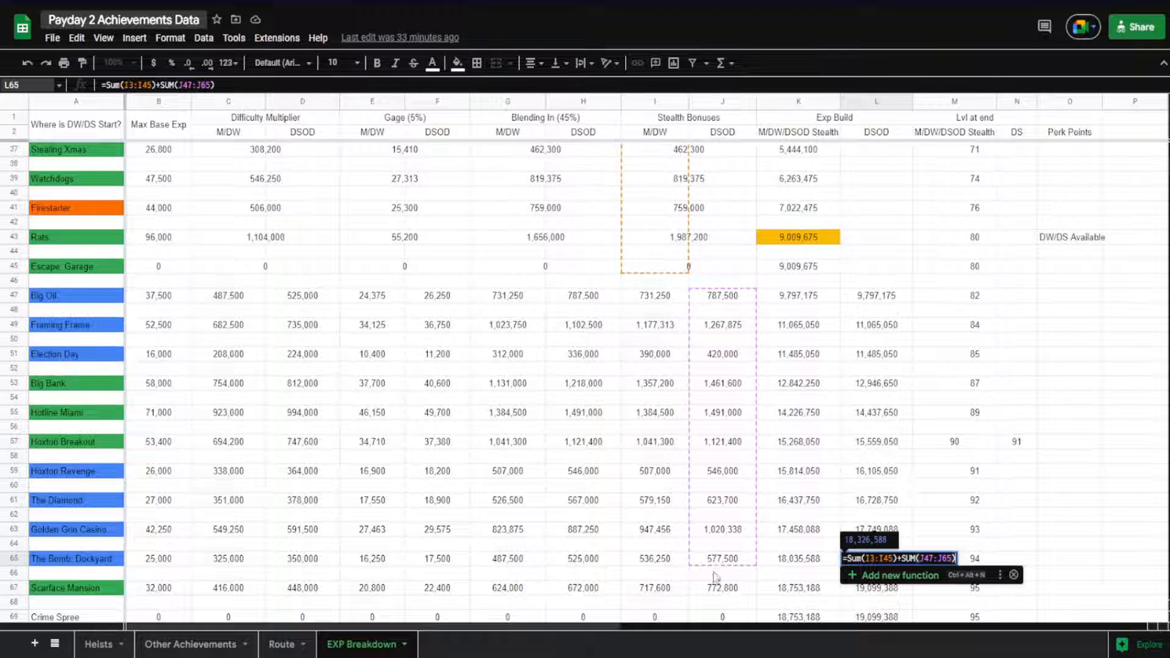
{"action": "left_click", "coordinate": [845, 475]}
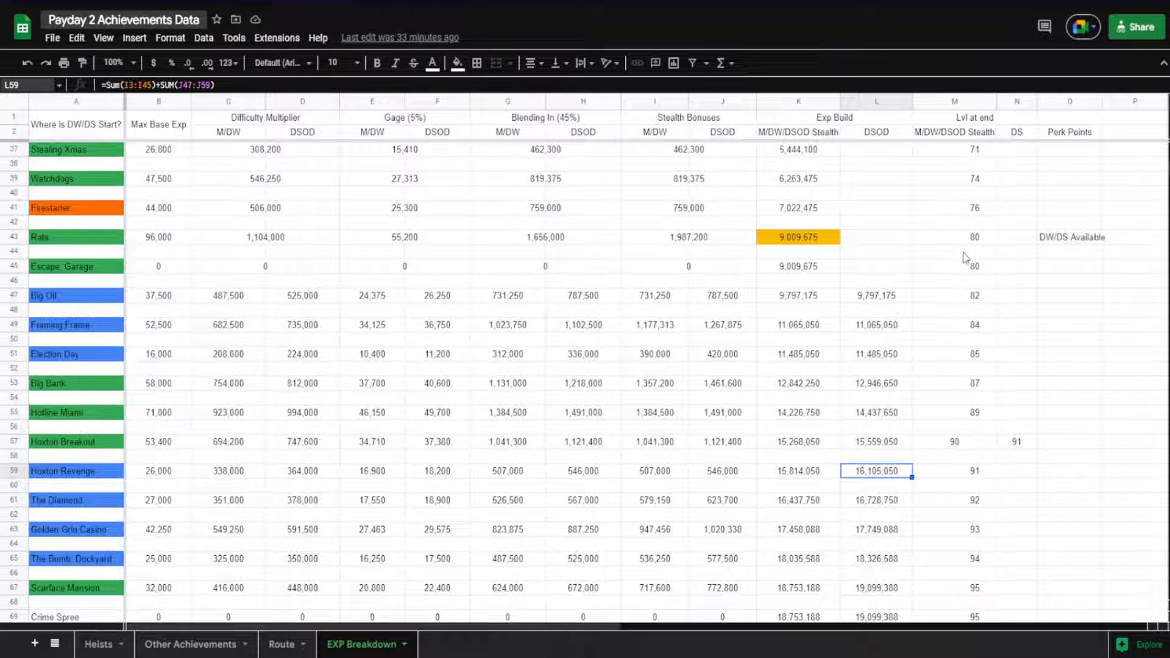
Compare the Lvl at end values of Watchdogs and Hotline Miami with Hoxton Breakout's separate M/DW/DSOD Stealth and DS levels
{"action": "left_click", "coordinate": [972, 180]}
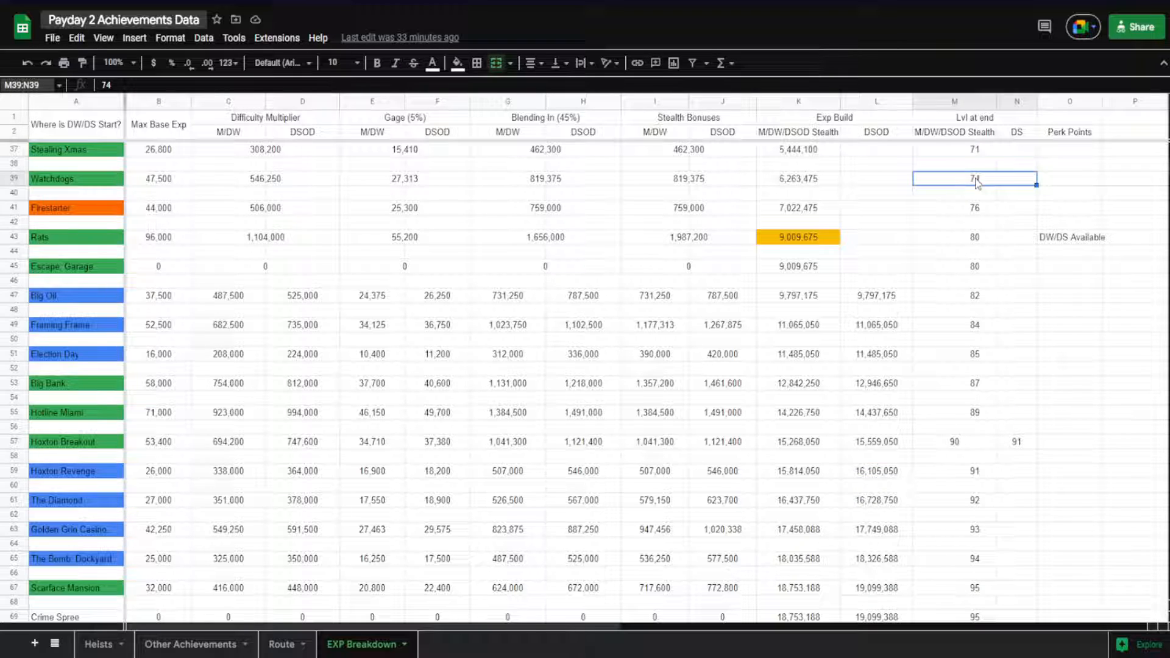
{"action": "left_click", "coordinate": [967, 417]}
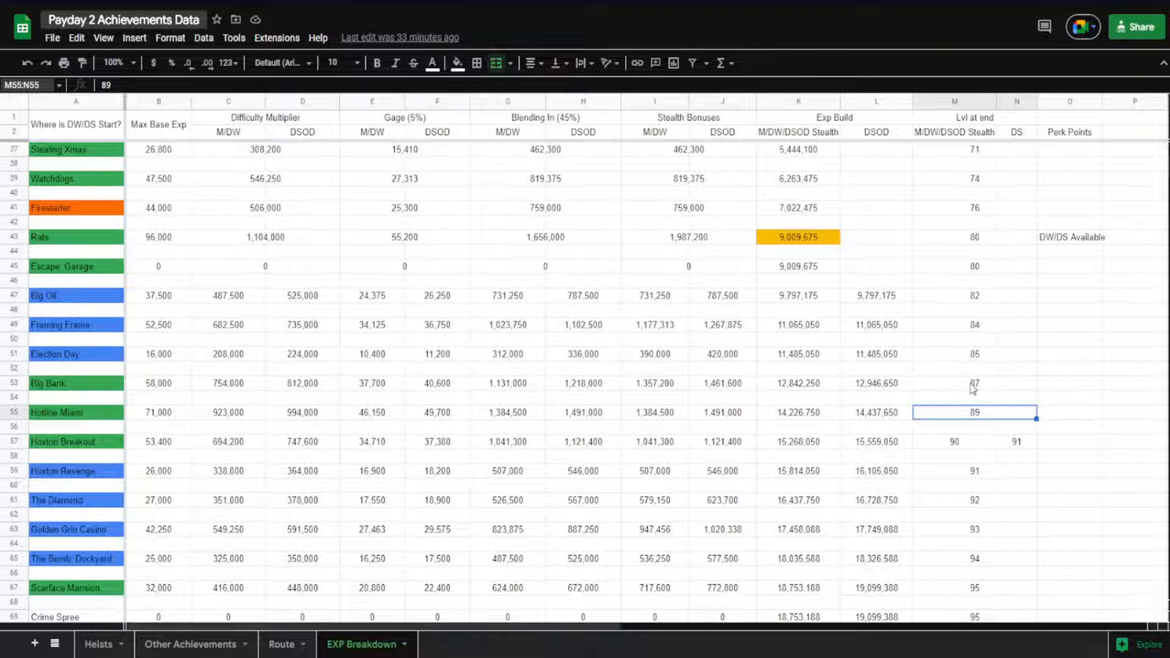
{"action": "left_click", "coordinate": [963, 444]}
{"action": "key", "text": "Right"}
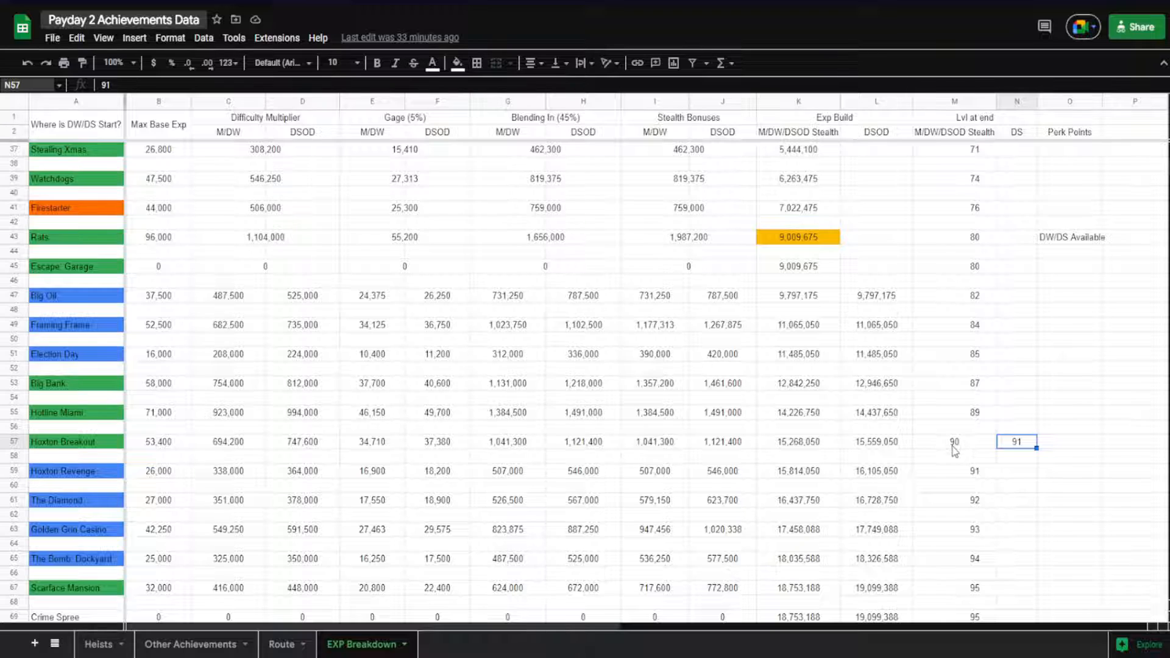
{"action": "left_click", "coordinate": [954, 450]}
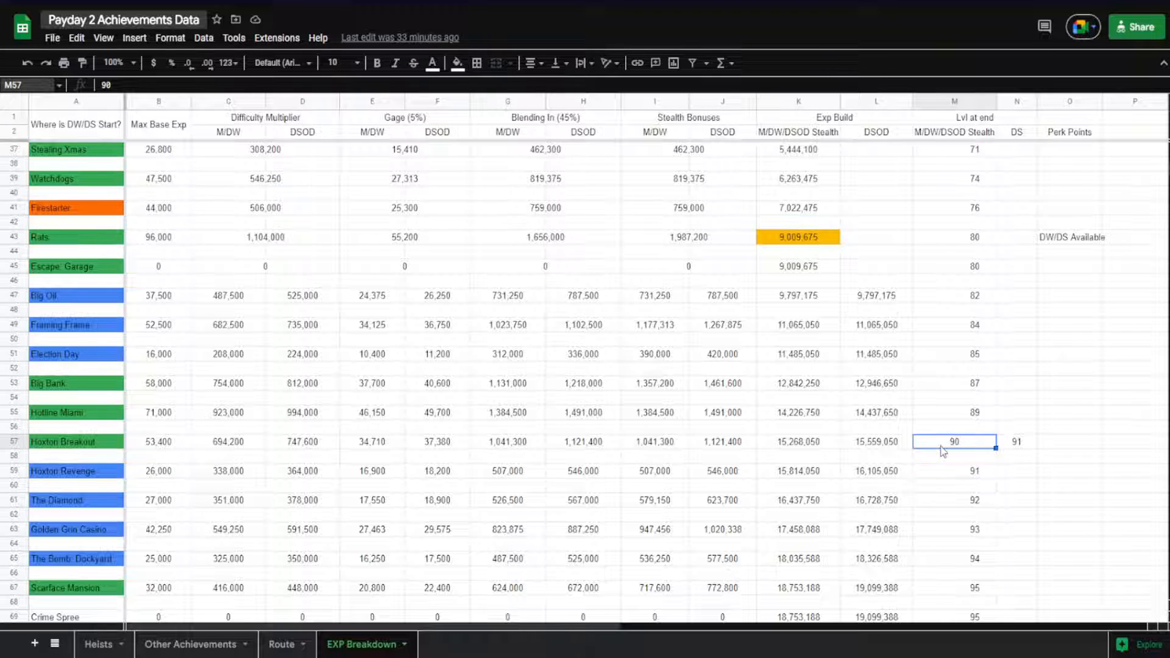
{"action": "left_click", "coordinate": [1019, 448]}
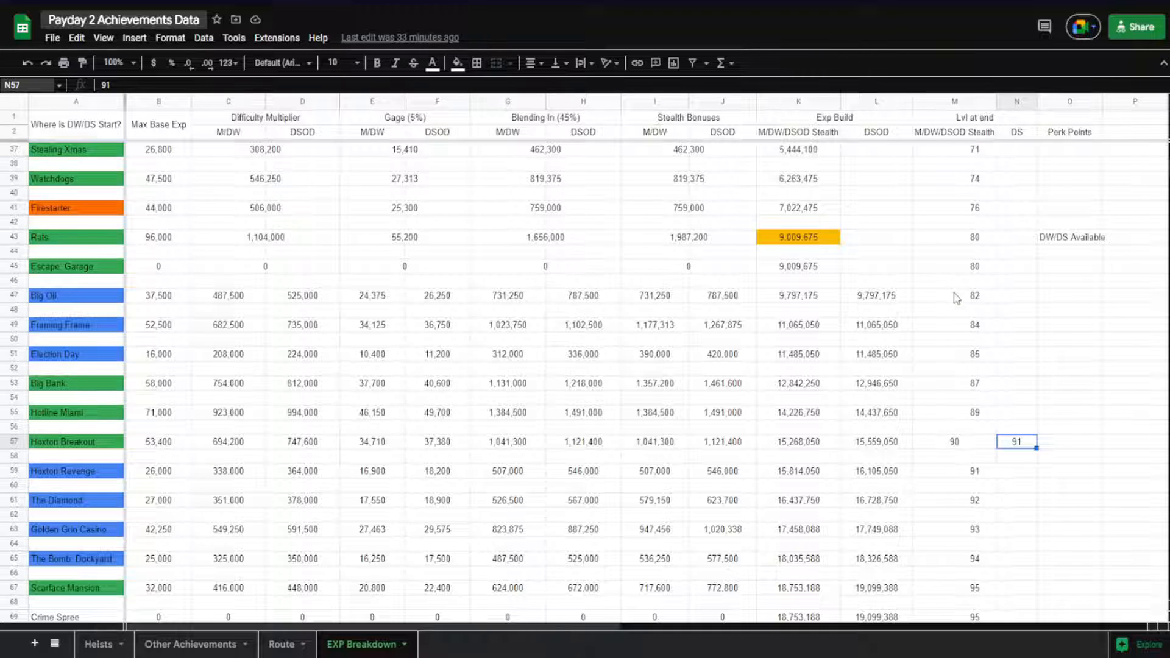
{"action": "left_click", "coordinate": [937, 449]}
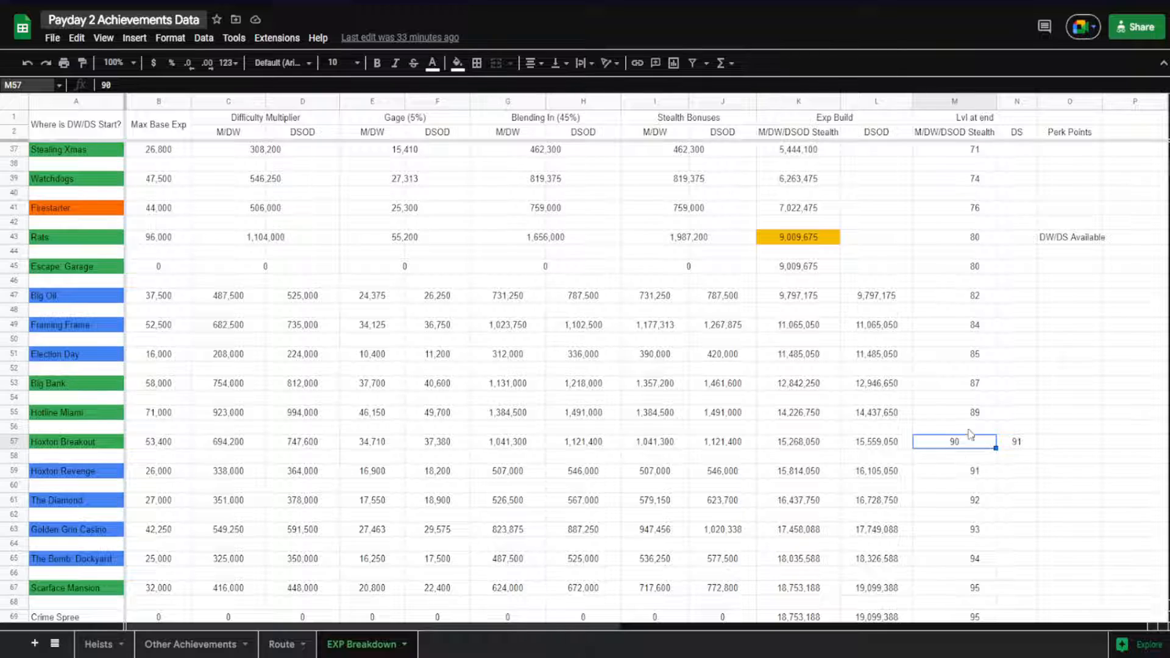
Review the Lvl at end progression from Counterfeit to Santa's Workshop
{"action": "scroll", "coordinate": [972, 434], "scroll_direction": "down", "scroll_amount": 2}
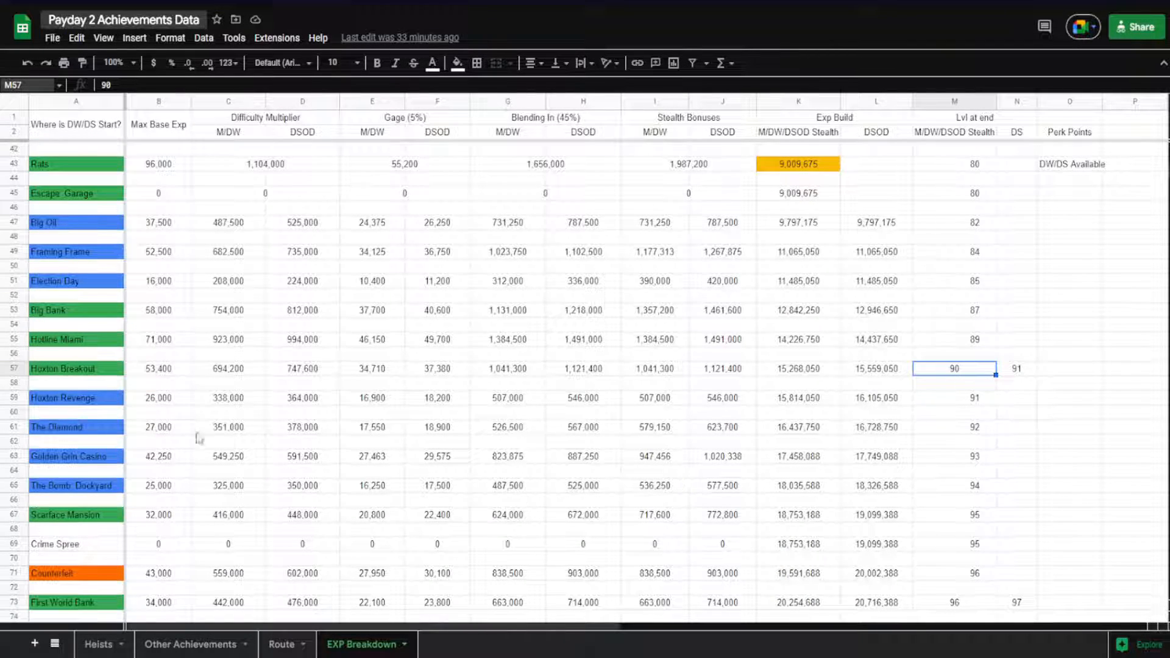
{"action": "scroll", "coordinate": [196, 438], "scroll_direction": "down", "scroll_amount": 5}
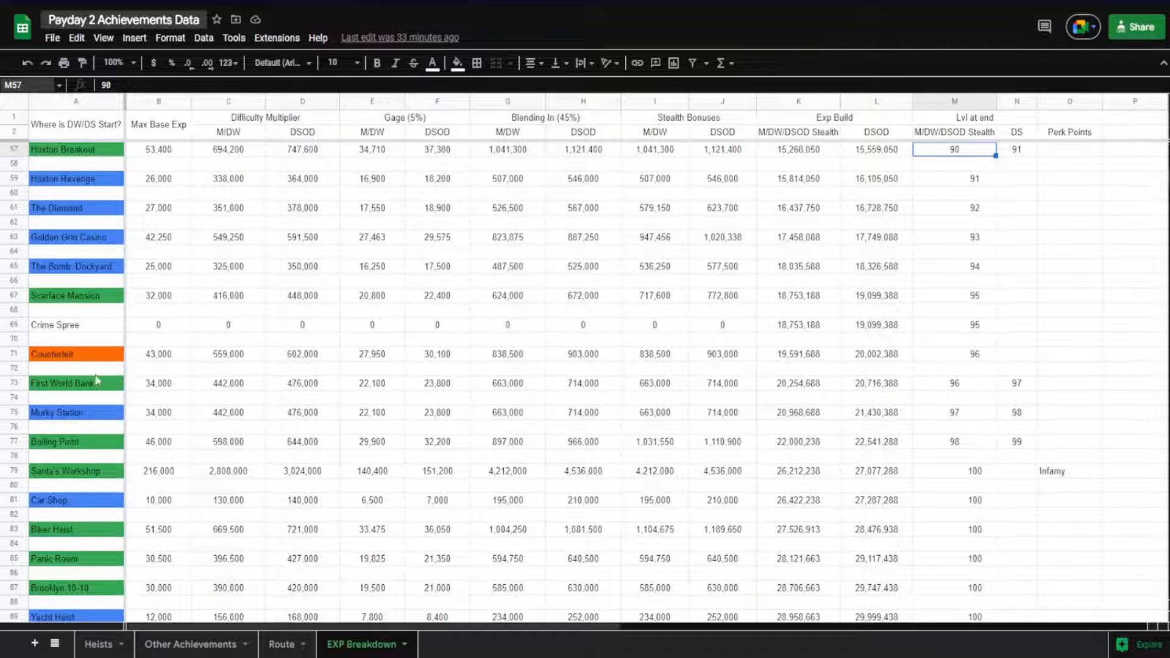
{"action": "left_click", "coordinate": [84, 359]}
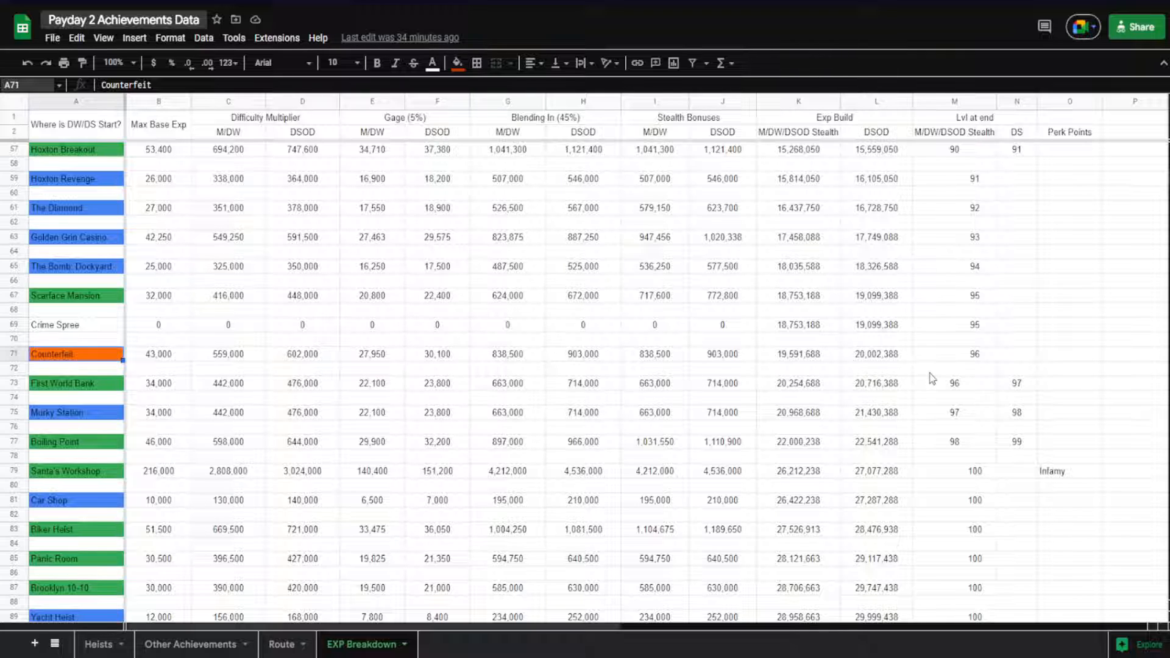
{"action": "scroll", "coordinate": [940, 349], "scroll_direction": "down", "scroll_amount": 1}
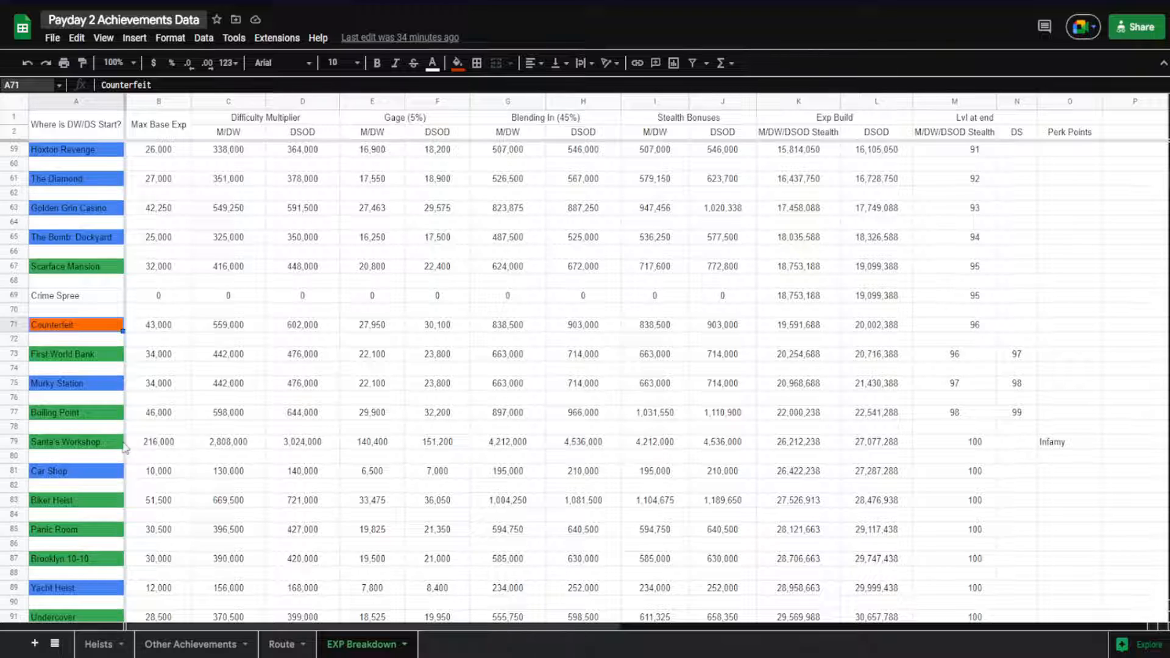
{"action": "left_click", "coordinate": [976, 444]}
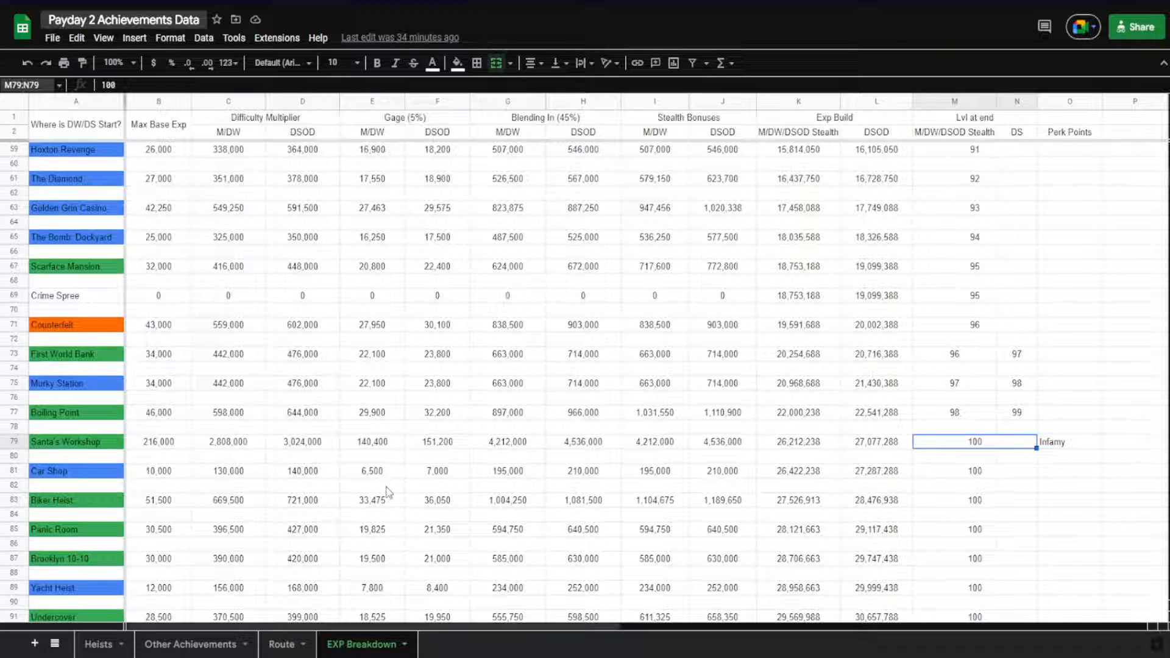
Trace Santa's Workshop's experience from Max Base Exp through the Difficulty Multiplier and Stealth Bonuses to its DSOD Exp Build formula
{"action": "left_click", "coordinate": [145, 450]}
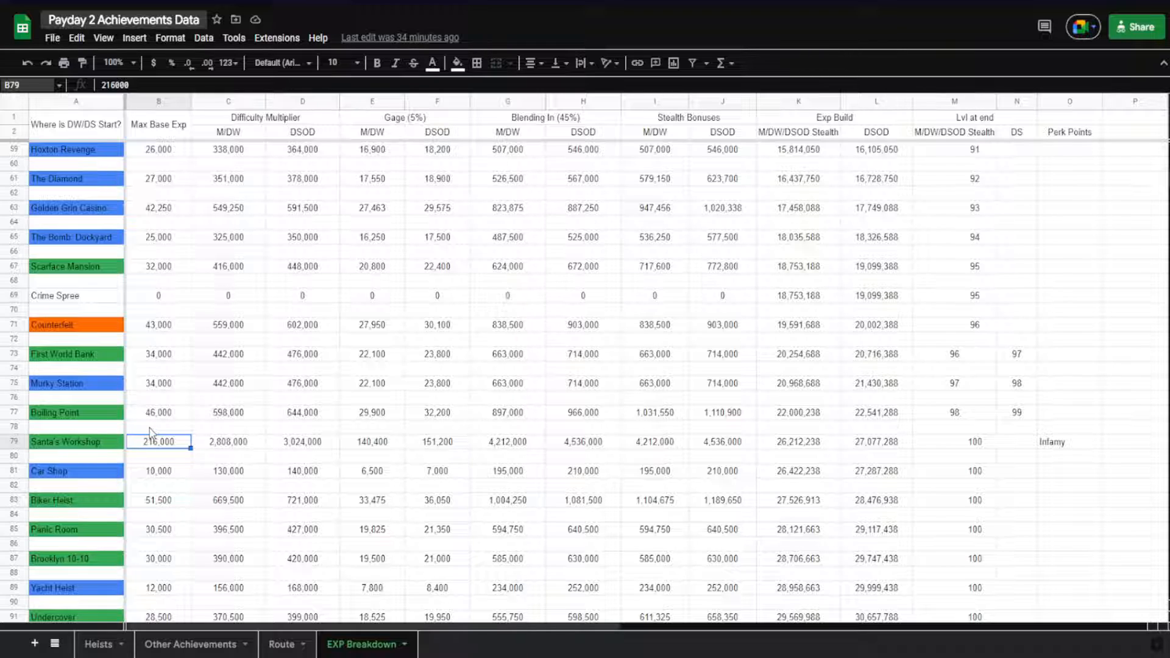
{"action": "left_click", "coordinate": [152, 430]}
{"action": "left_click", "coordinate": [148, 445]}
{"action": "left_click", "coordinate": [214, 445]}
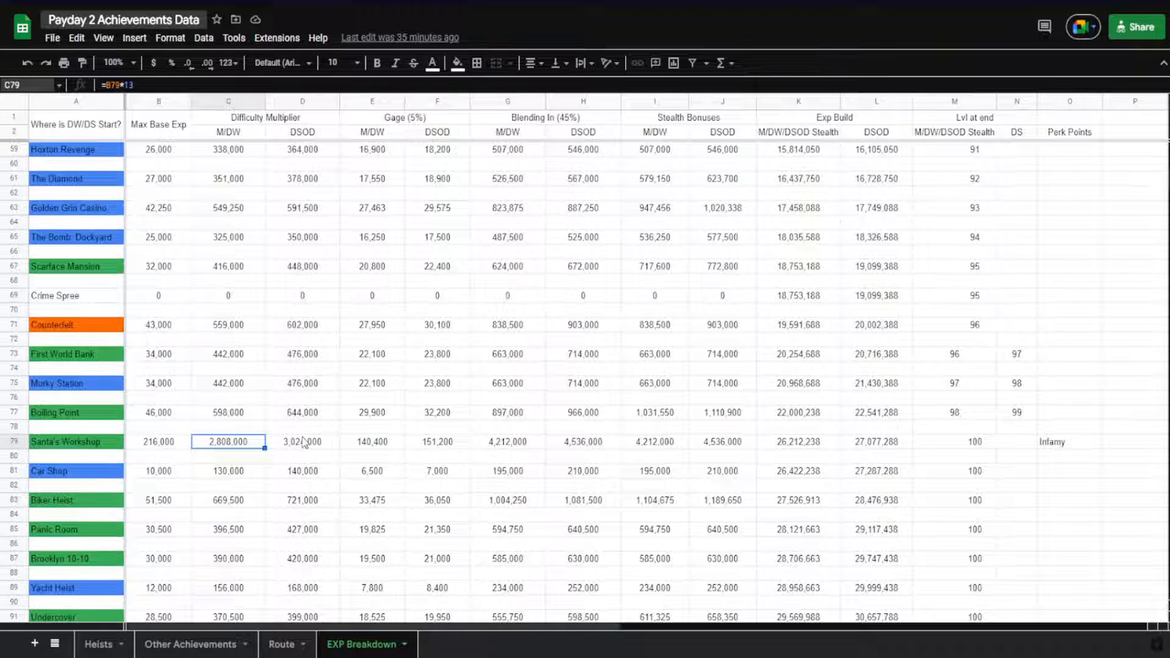
{"action": "key", "text": "Right"}
{"action": "key", "text": "Right"}
{"action": "key", "text": "Right"}
{"action": "key", "text": "Right"}
{"action": "key", "text": "Right"}
{"action": "key", "text": "Right"}
{"action": "key", "text": "Right"}
{"action": "key", "text": "Right"}
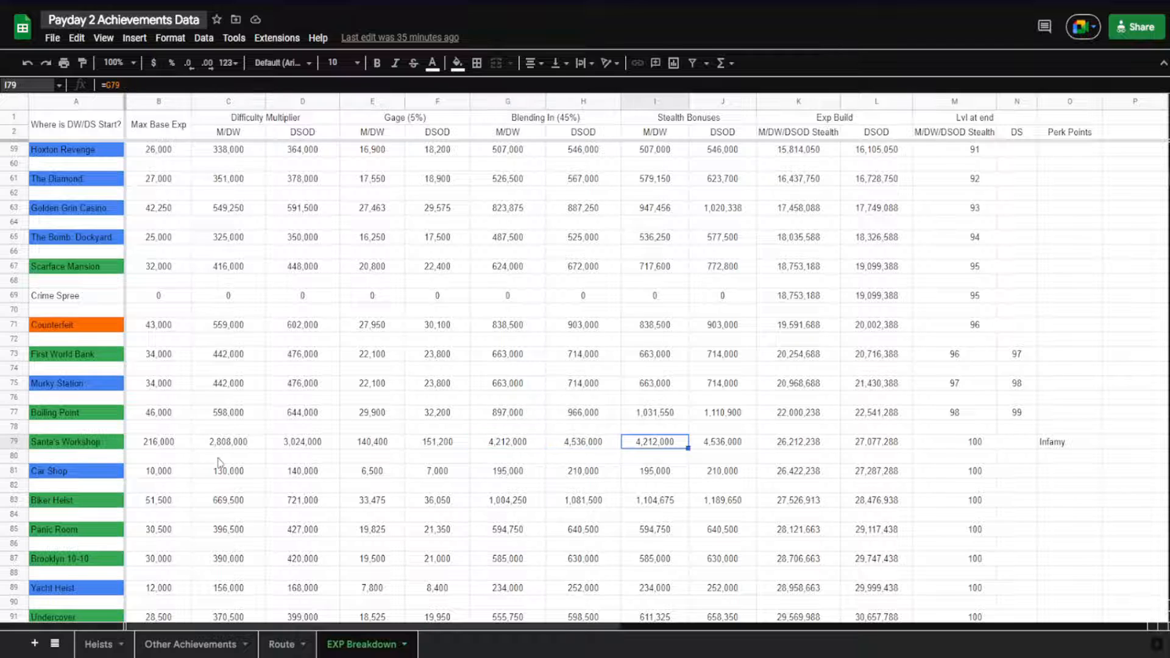
{"action": "key", "text": "Right"}
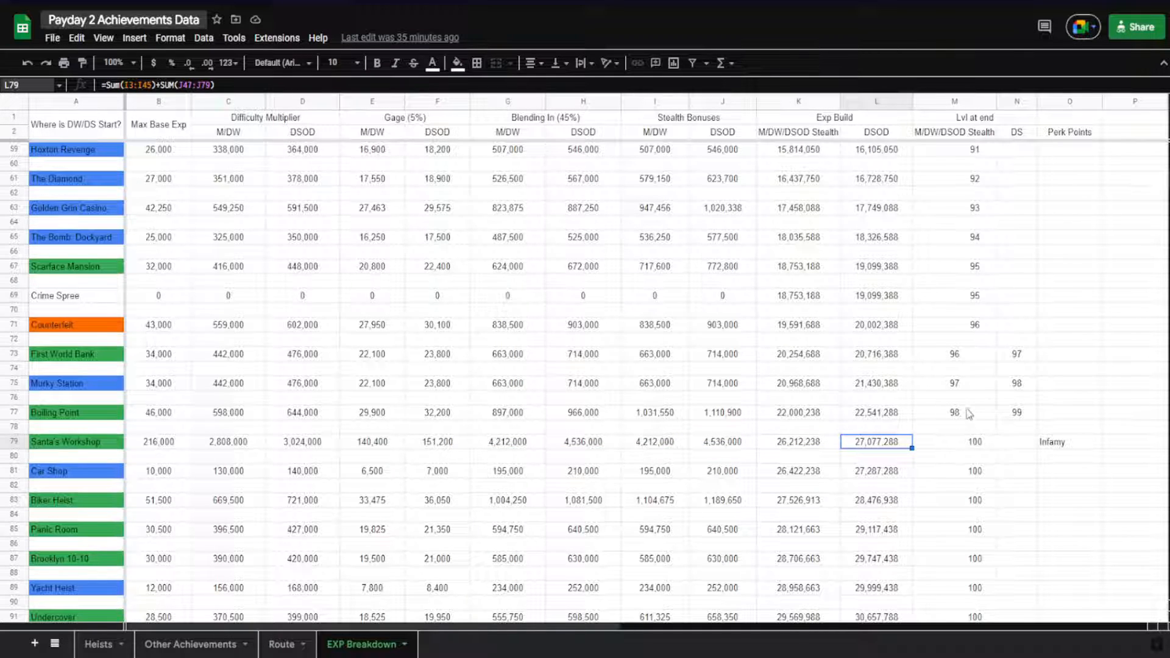
Examine the 2nd Infamy formula below White House's M/DW/DSOD Stealth Exp Build total
{"action": "scroll", "coordinate": [549, 460], "scroll_direction": "down", "scroll_amount": 5}
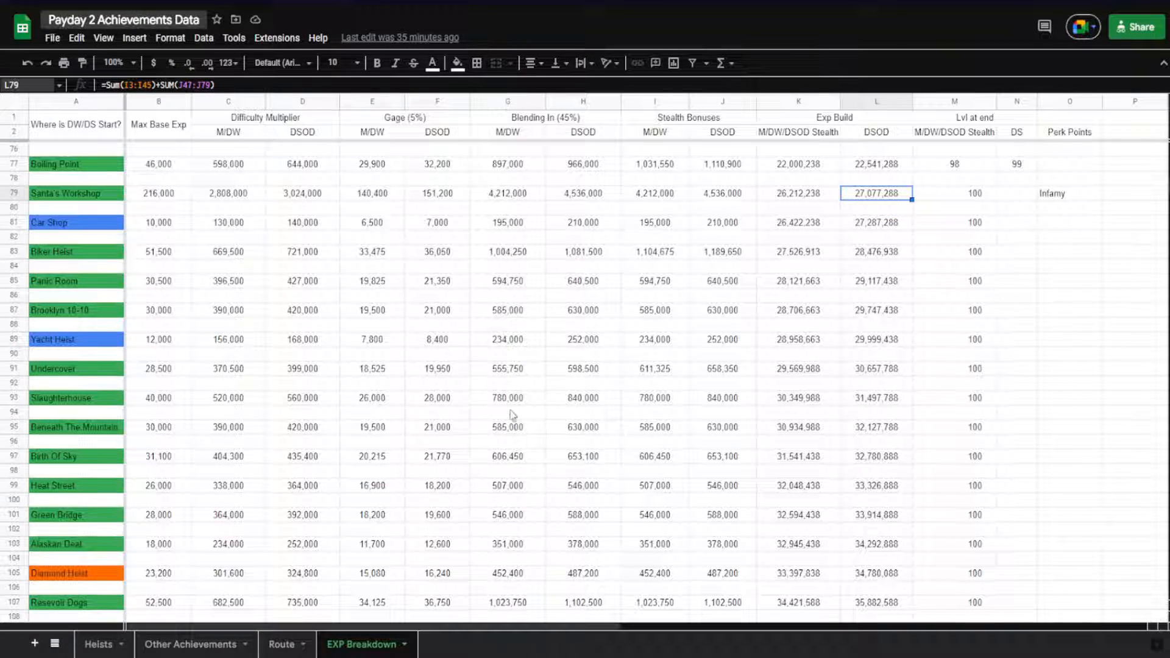
{"action": "scroll", "coordinate": [227, 406], "scroll_direction": "down", "scroll_amount": 6}
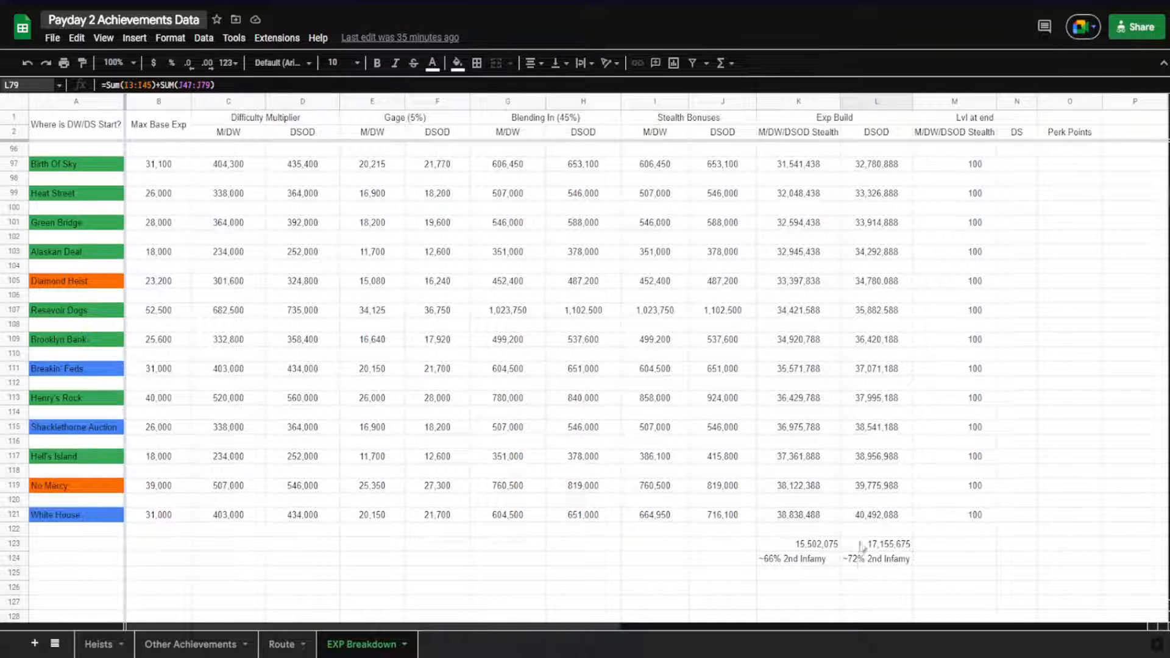
{"action": "left_click", "coordinate": [794, 549]}
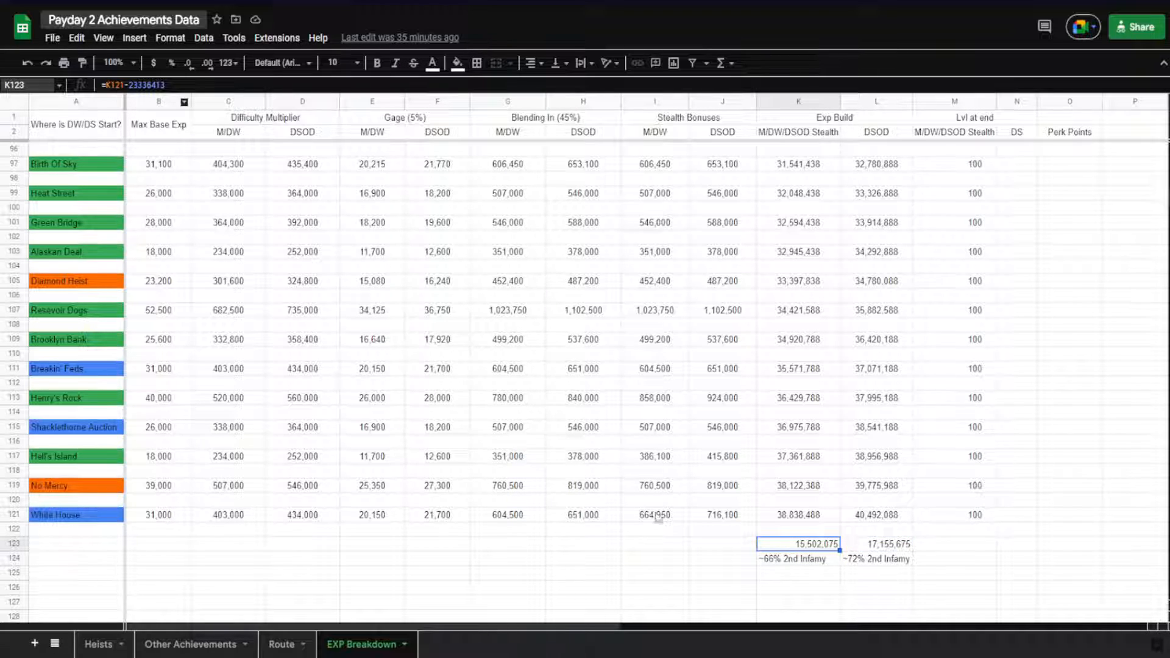
{"action": "double_click", "coordinate": [780, 546]}
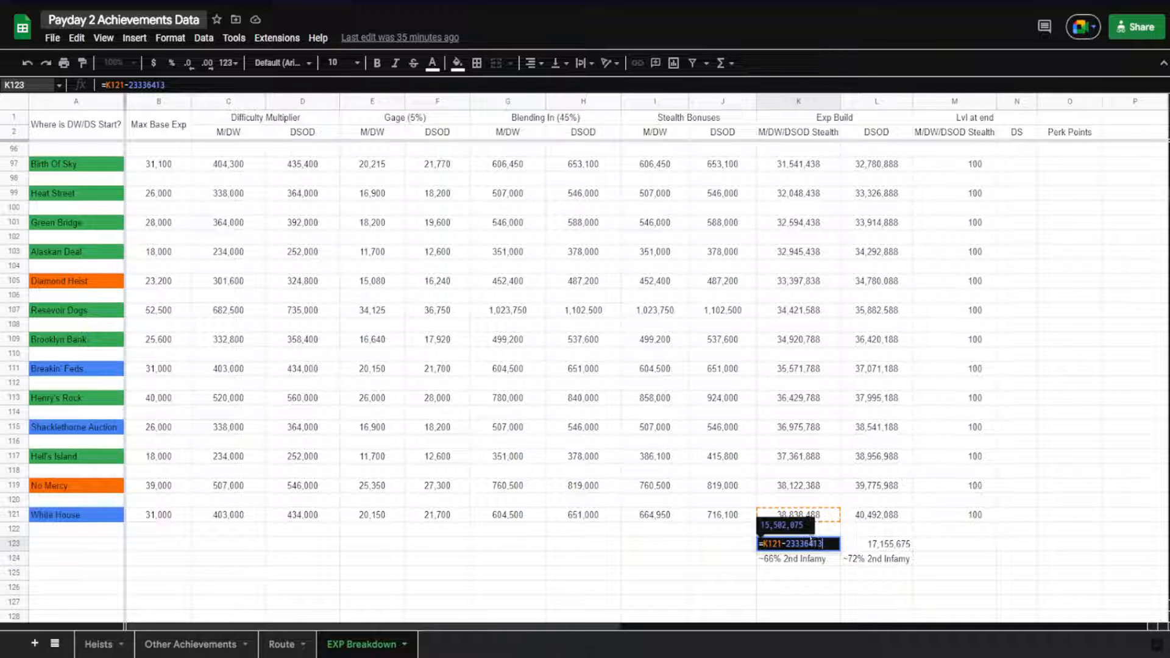
{"action": "left_click", "coordinate": [777, 576]}
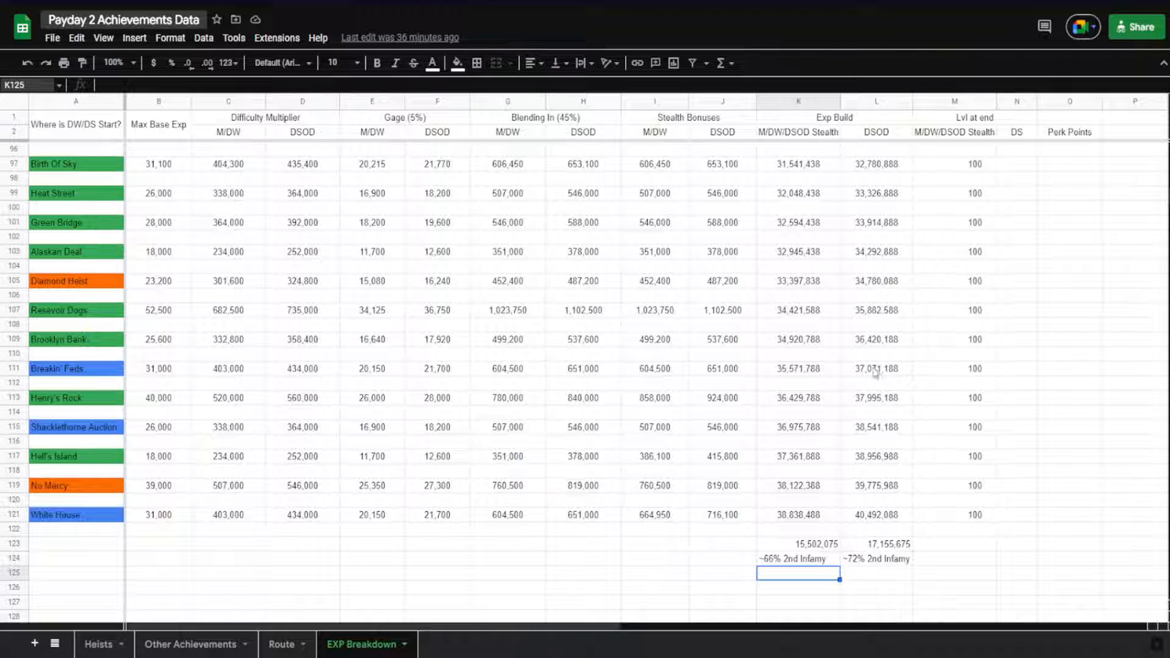
Review the Exp Build progression of the earlier heists and check the Lvl at end cells of Santa's Workshop and Boiling Point
{"action": "scroll", "coordinate": [756, 432], "scroll_direction": "up", "scroll_amount": 1}
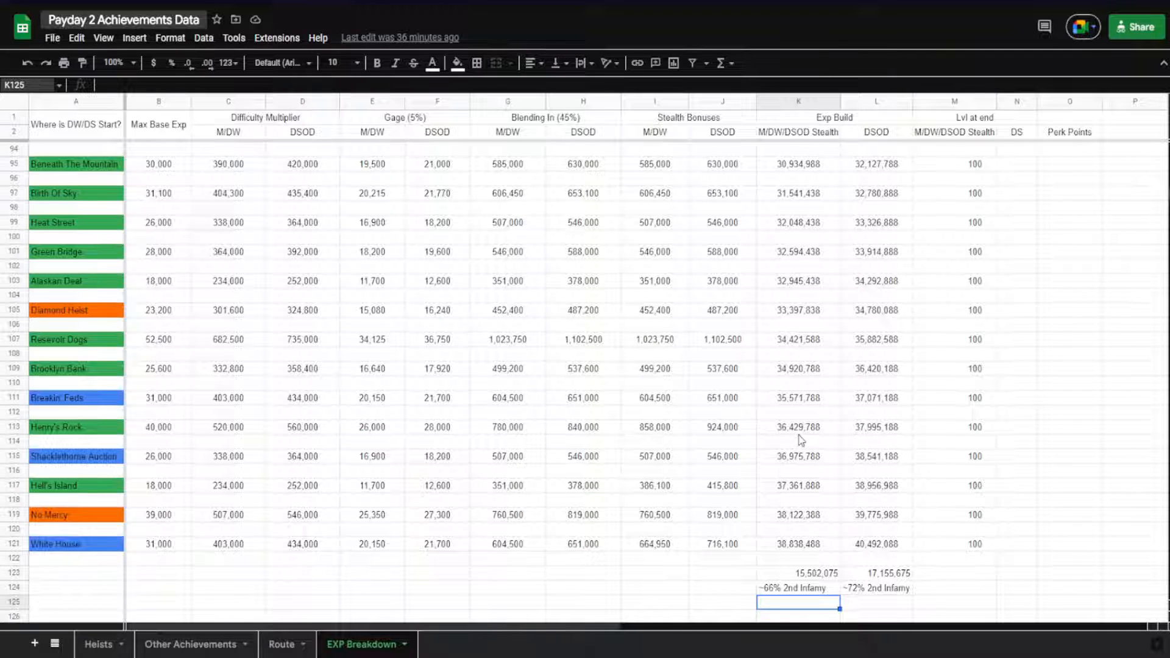
{"action": "scroll", "coordinate": [670, 359], "scroll_direction": "up", "scroll_amount": 3}
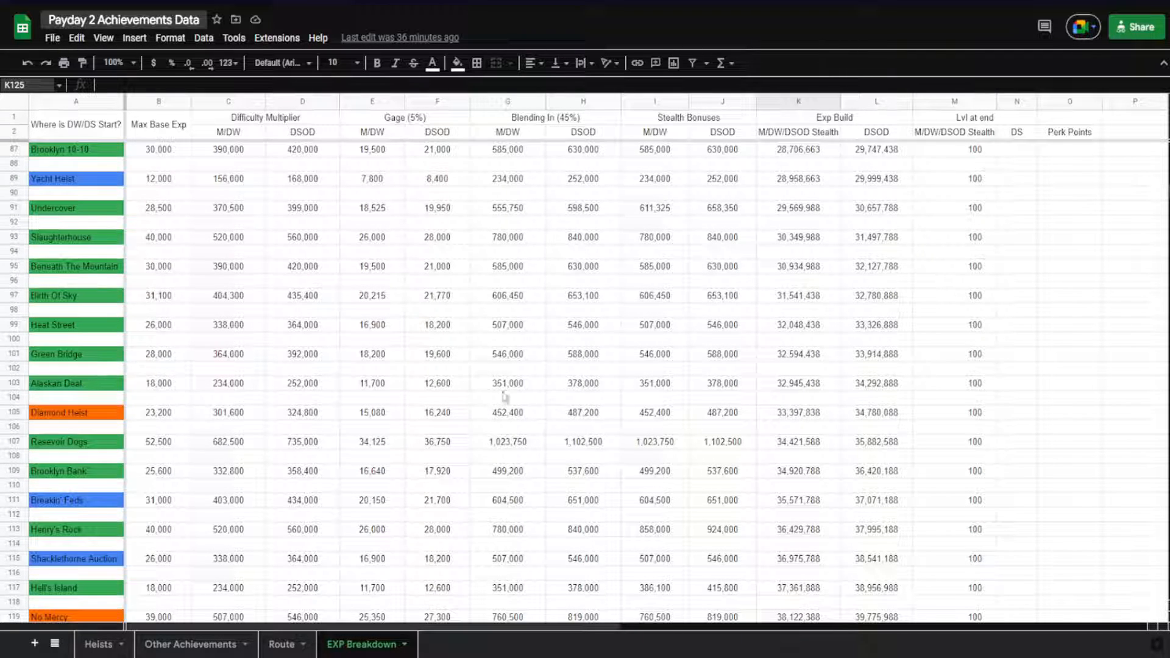
{"action": "scroll", "coordinate": [726, 418], "scroll_direction": "up", "scroll_amount": 10}
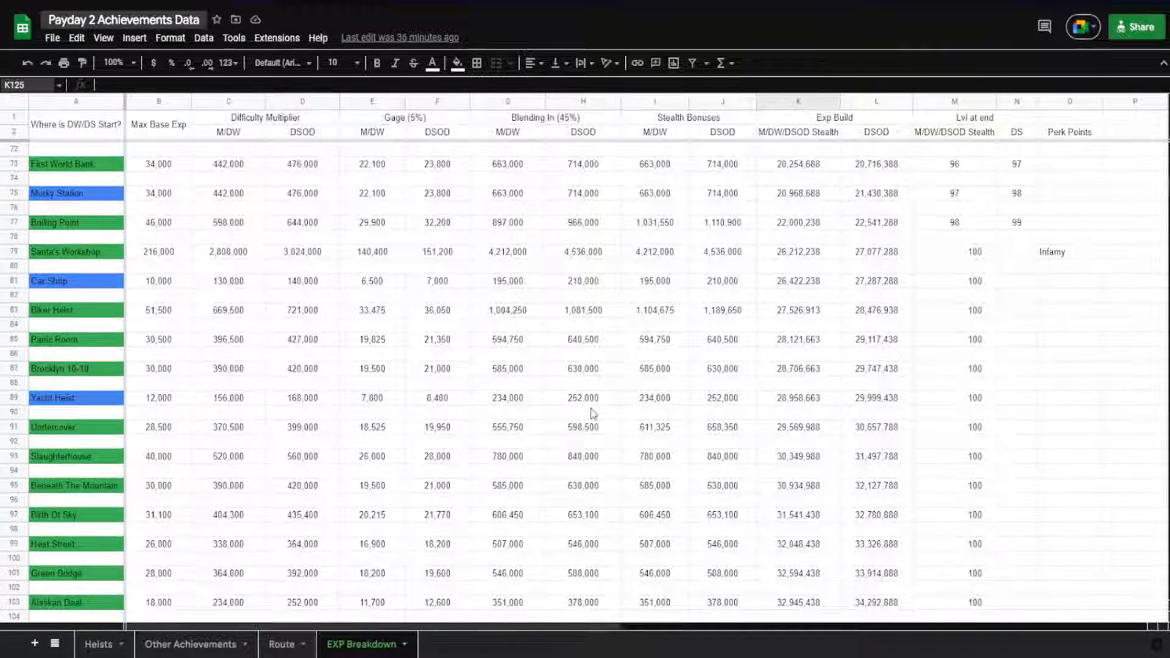
{"action": "scroll", "coordinate": [664, 422], "scroll_direction": "up", "scroll_amount": 7}
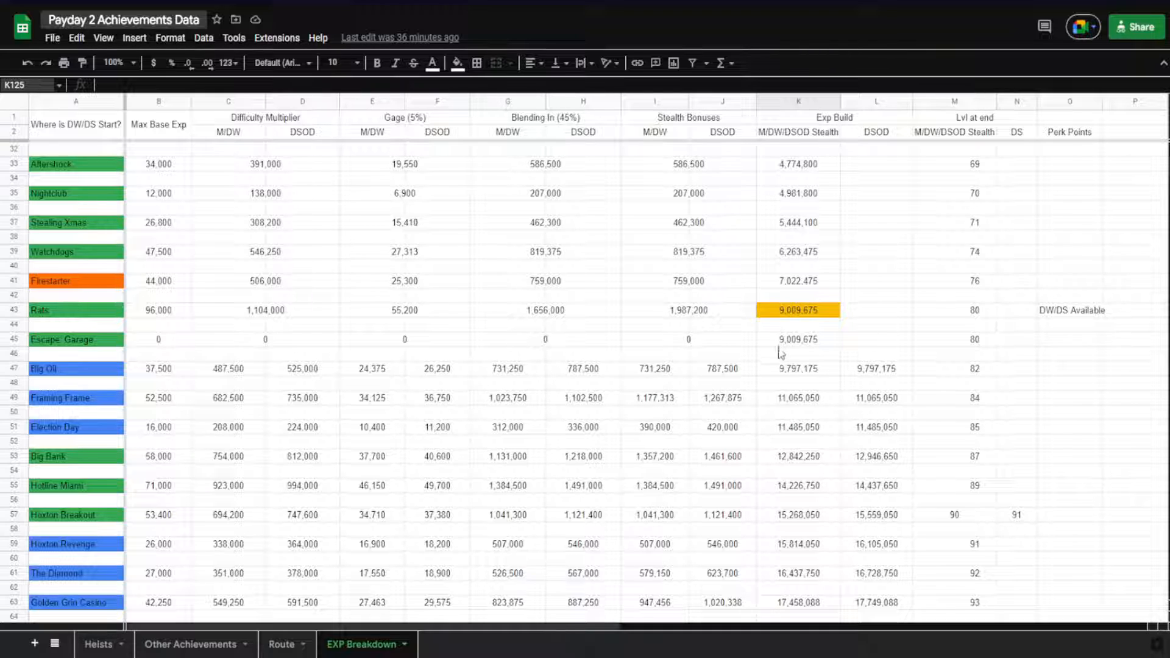
{"action": "scroll", "coordinate": [784, 305], "scroll_direction": "down", "scroll_amount": 5}
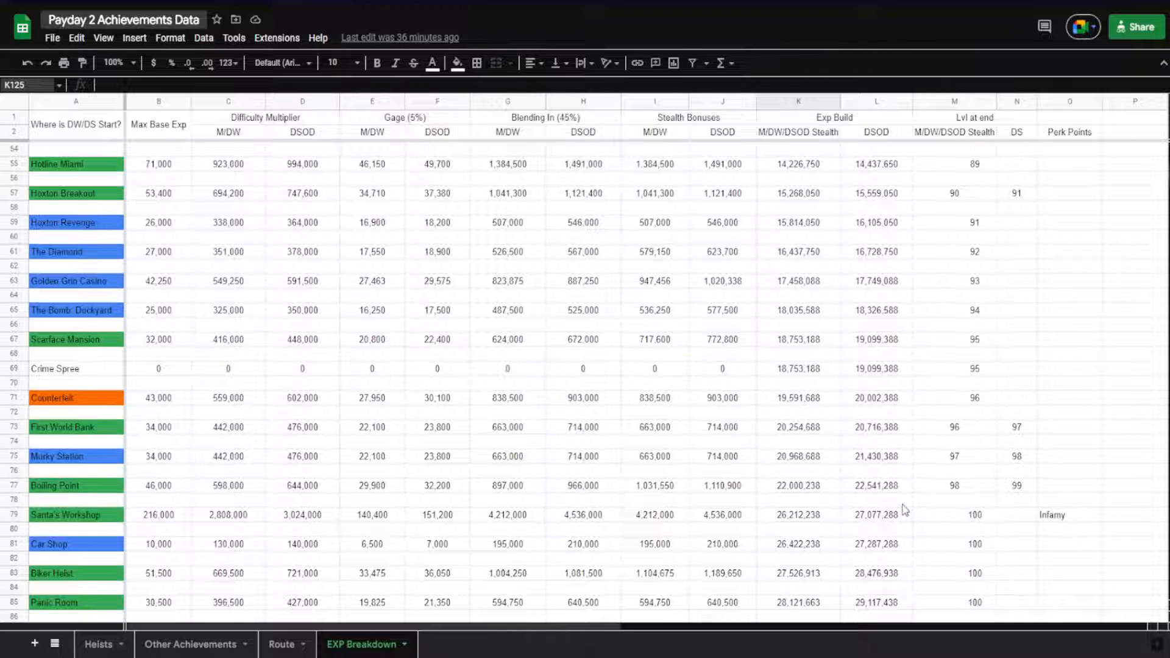
{"action": "left_click", "coordinate": [944, 519]}
{"action": "left_click", "coordinate": [940, 488]}
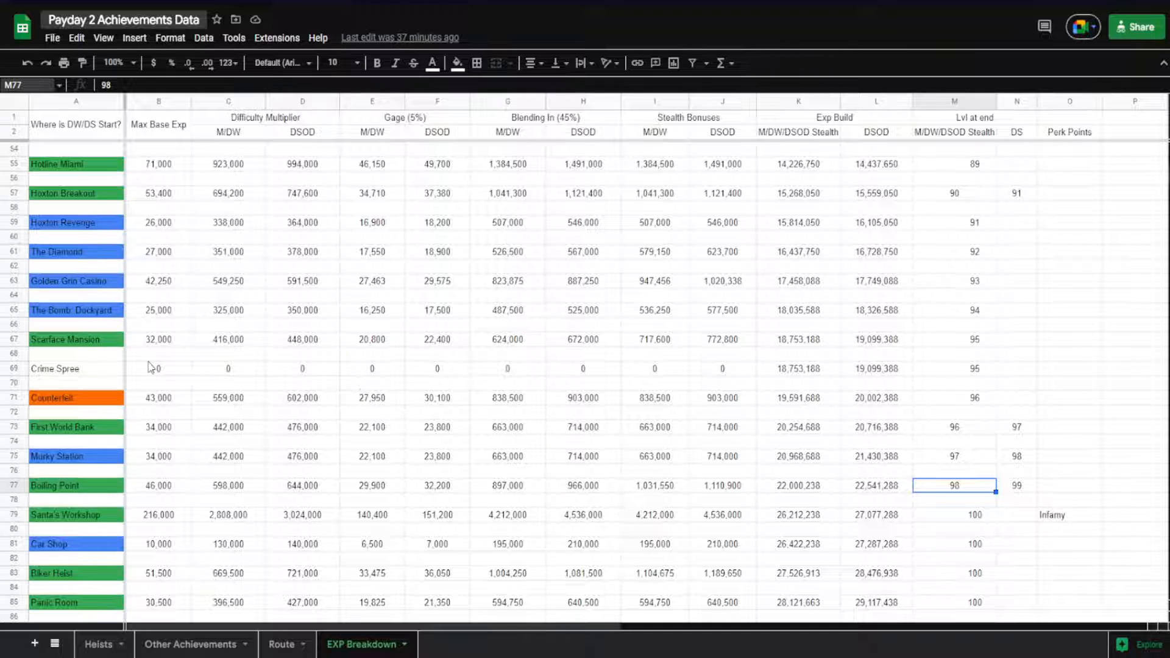
Return to the first heists of the EXP Breakdown sheet, starting at Car Shop (Mayhem)
{"action": "scroll", "coordinate": [178, 454], "scroll_direction": "up", "scroll_amount": 1}
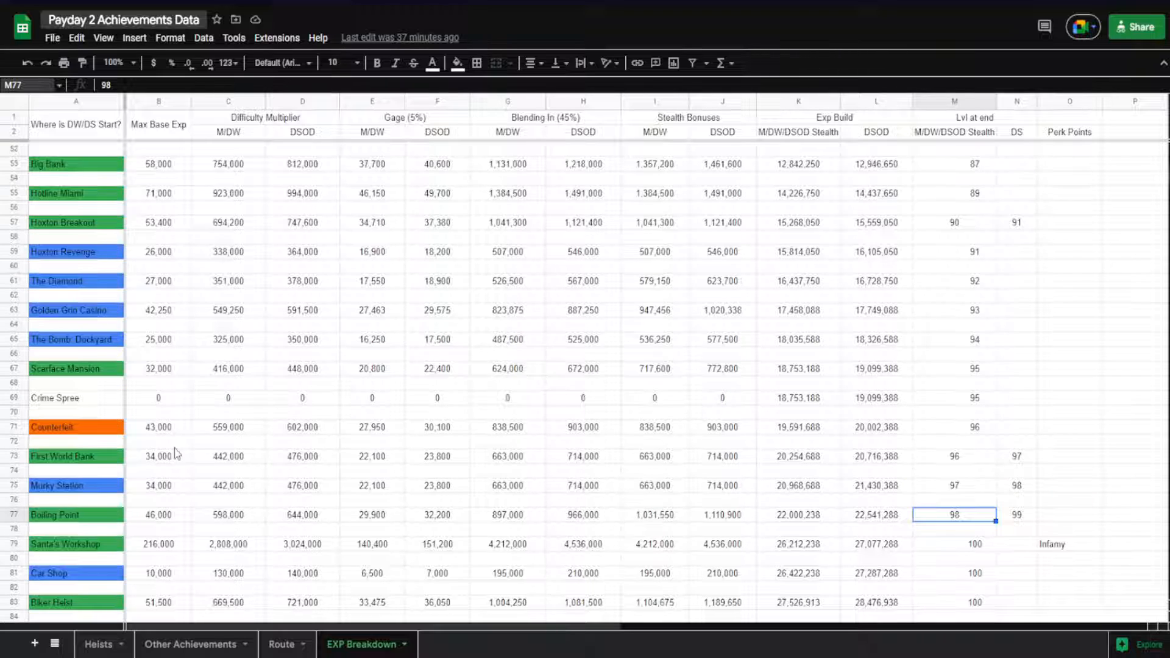
{"action": "scroll", "coordinate": [157, 410], "scroll_direction": "up", "scroll_amount": 8}
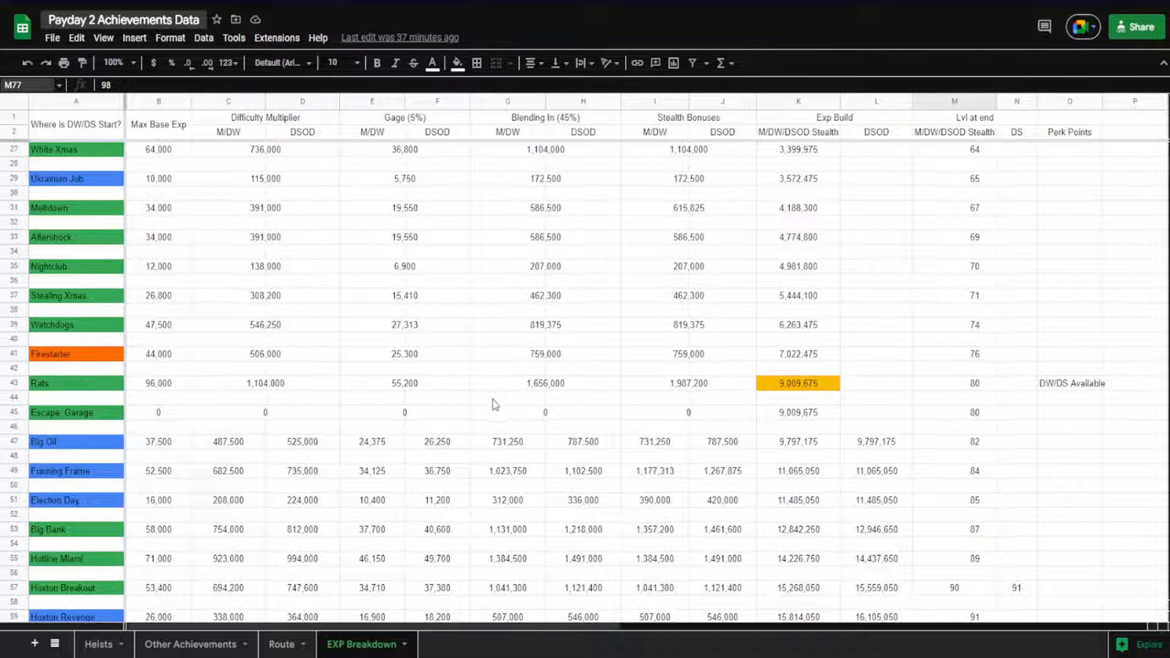
{"action": "scroll", "coordinate": [495, 405], "scroll_direction": "up", "scroll_amount": 7}
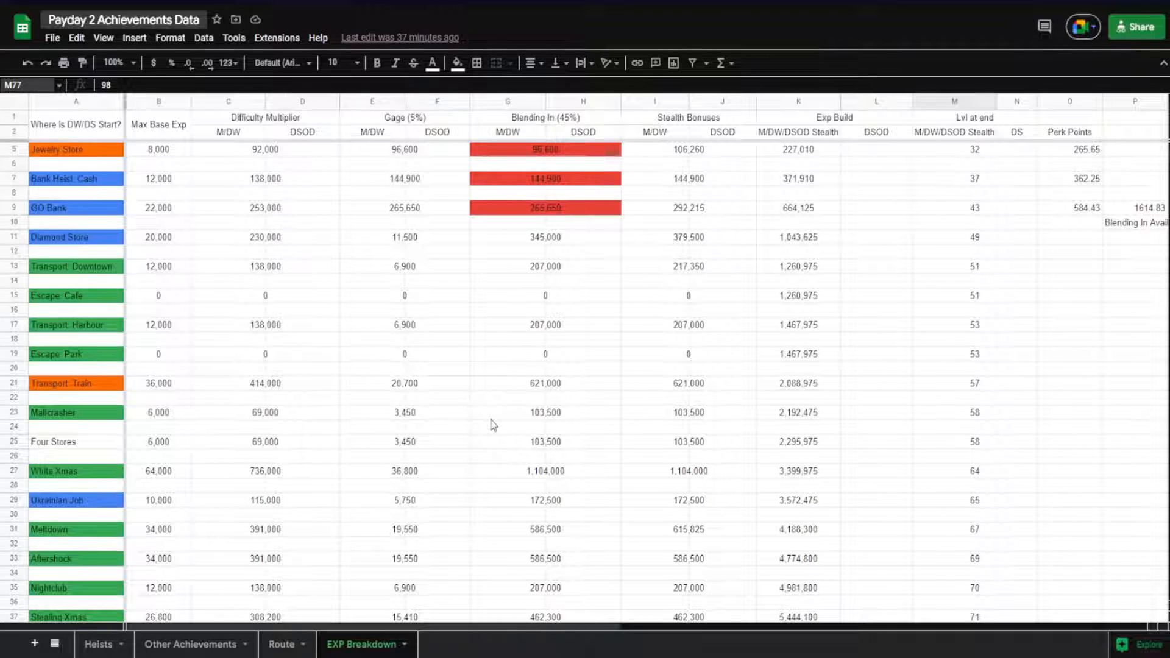
{"action": "scroll", "coordinate": [494, 425], "scroll_direction": "up", "scroll_amount": 1}
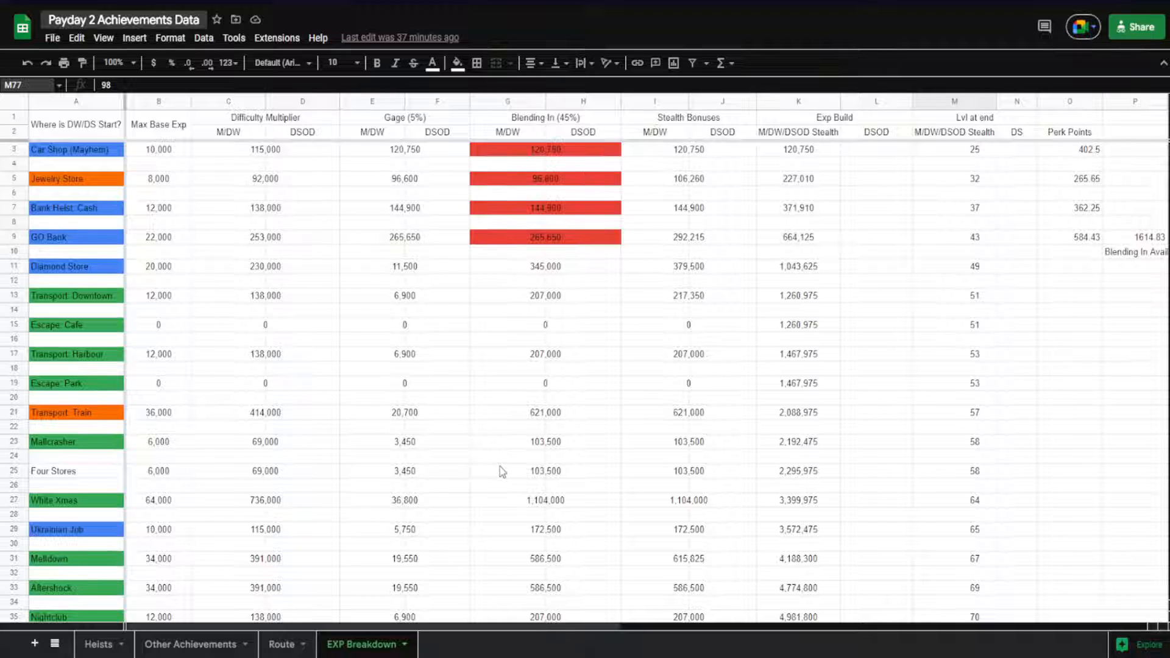